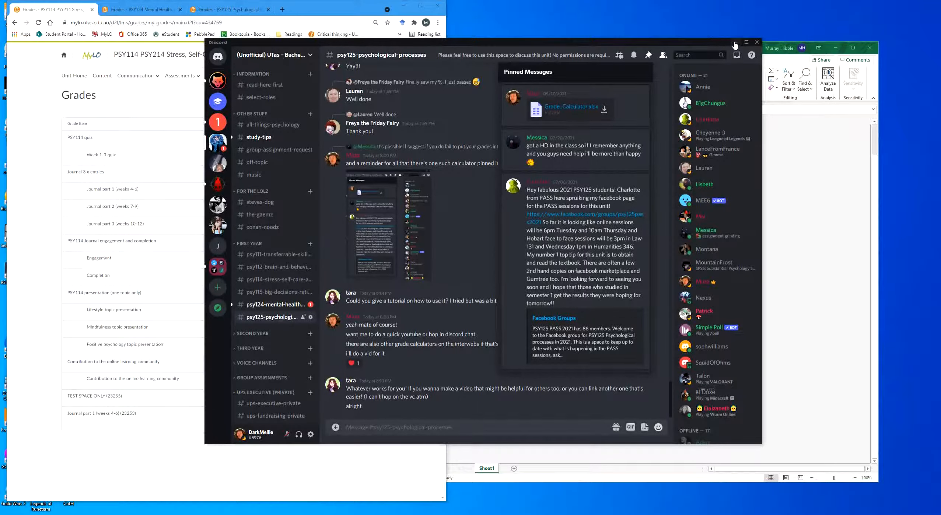
Put the Discord chat away and show the PSY125 Psychological Processes grades page in the browser.
click(735, 42)
click(557, 48)
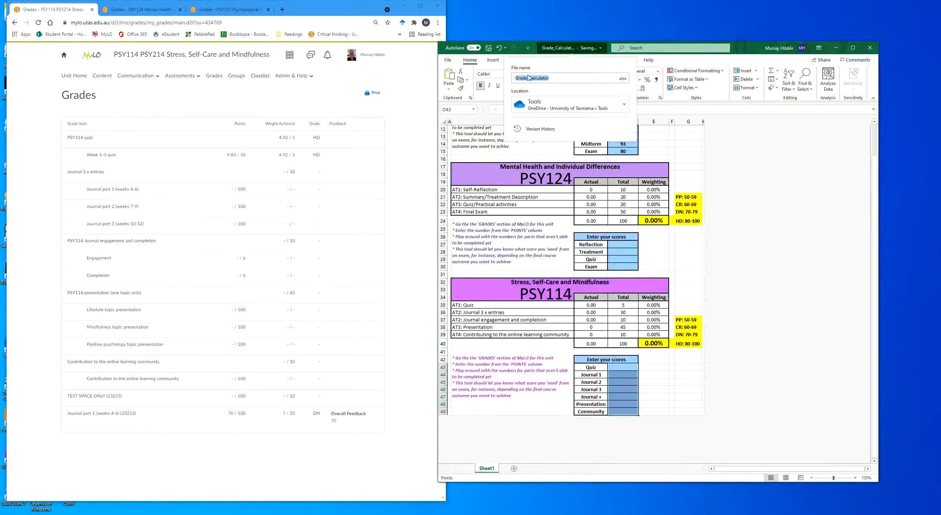
click(221, 10)
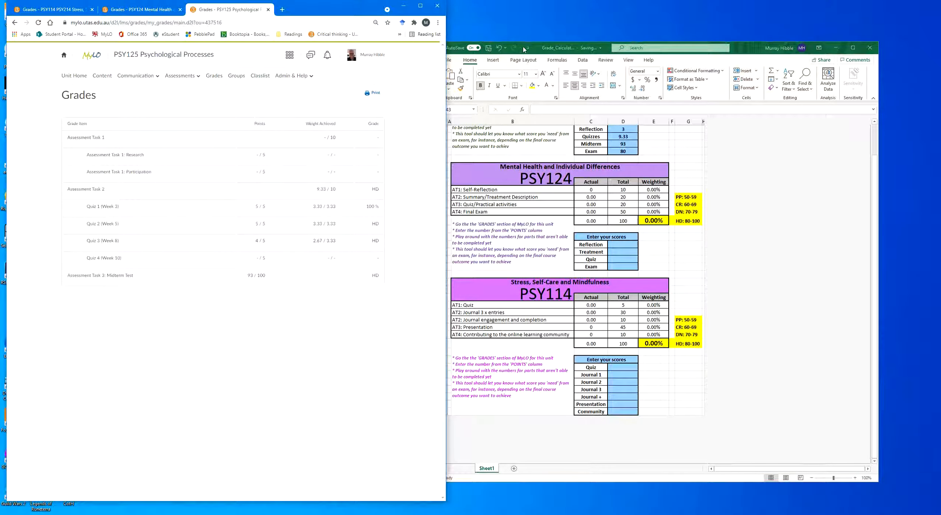
Clear the Reflection, Quizzes, Midterm and Exam scores entered for PSY125 in the grade calculator workbook.
click(682, 208)
scroll(683, 208, up, 4)
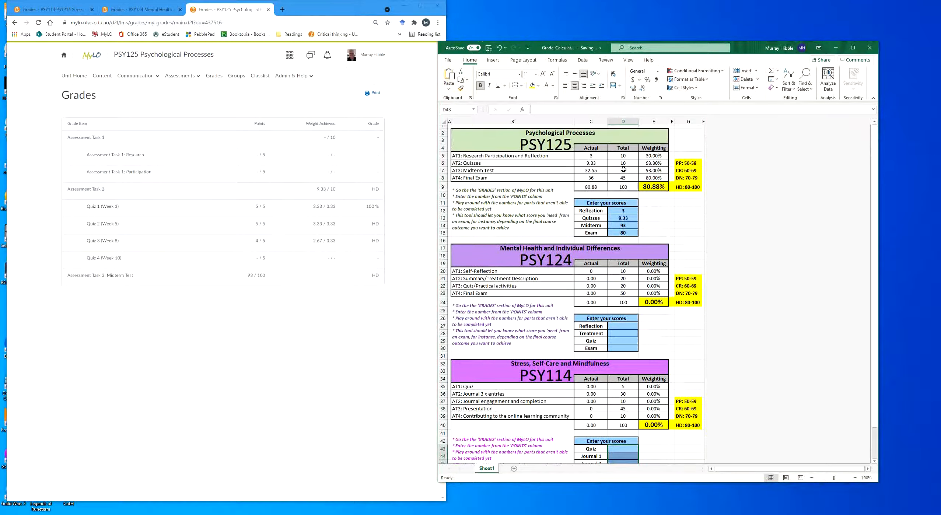
drag(621, 208, 624, 232)
key(Delete)
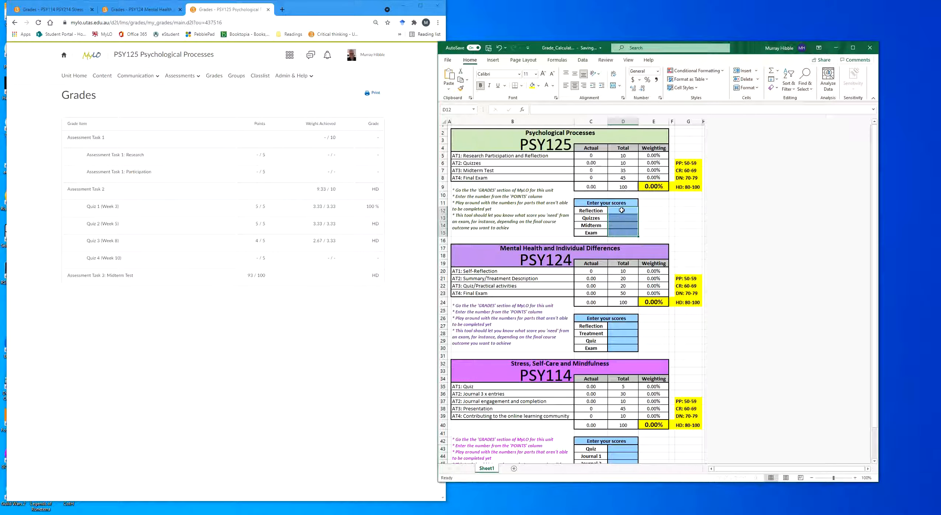
Check the PSY125 Total values against the percent weightings in the unit's OneNote assessment schedule, then return to the workbook.
drag(622, 157, 623, 178)
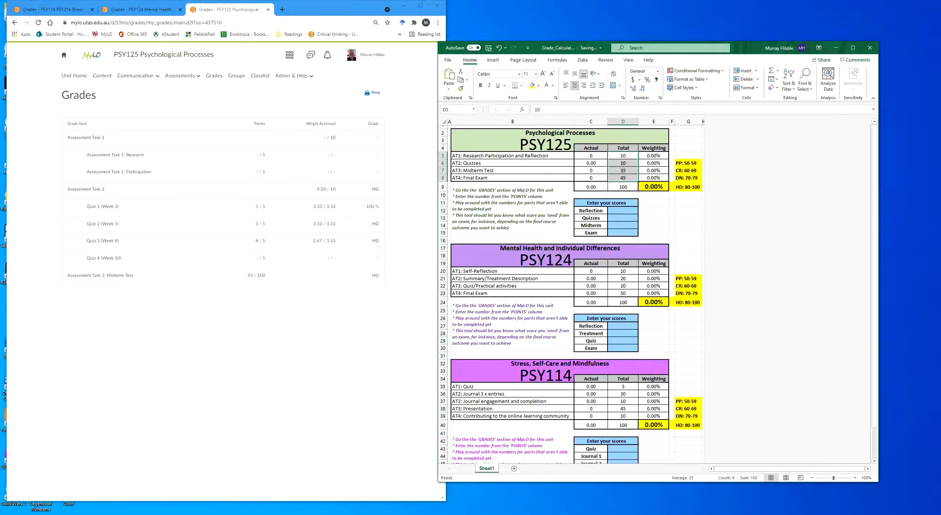
key(alt+Tab)
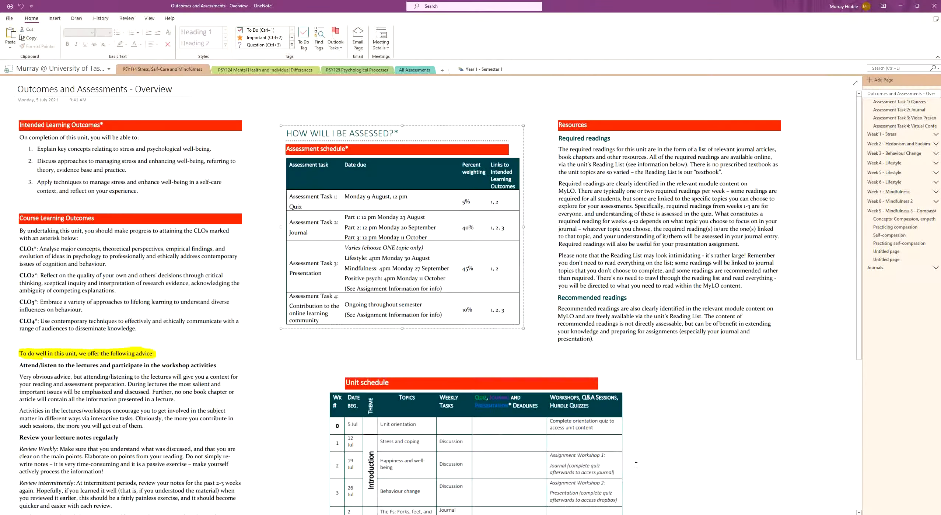
click(344, 73)
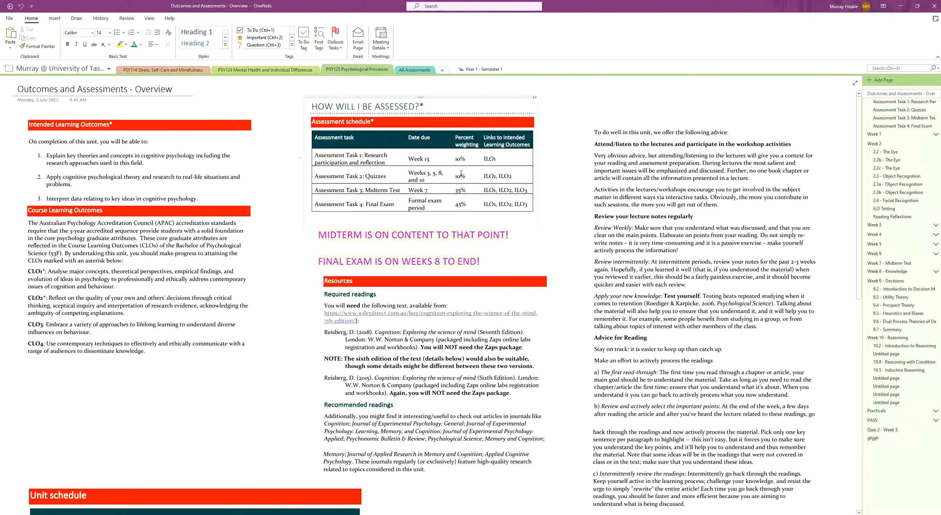
click(901, 6)
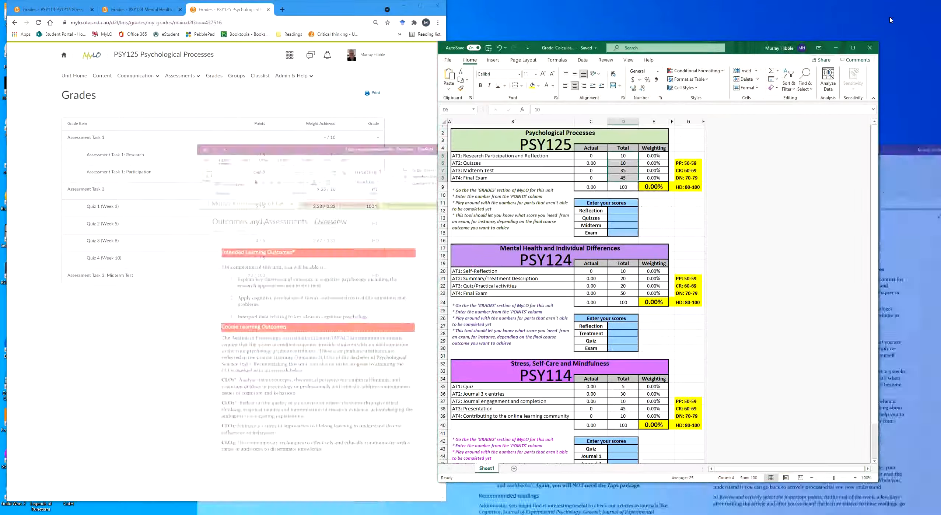
Examine the assessment totals for PSY124 and PSY114, including the formula summing the PSY114 totals.
click(703, 240)
drag(618, 271, 623, 350)
scroll(623, 302, down, 3)
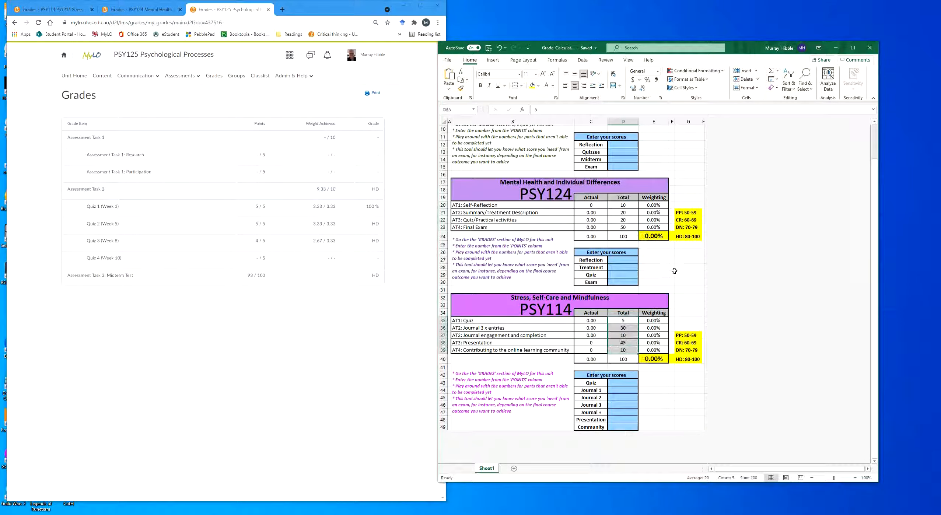
click(622, 359)
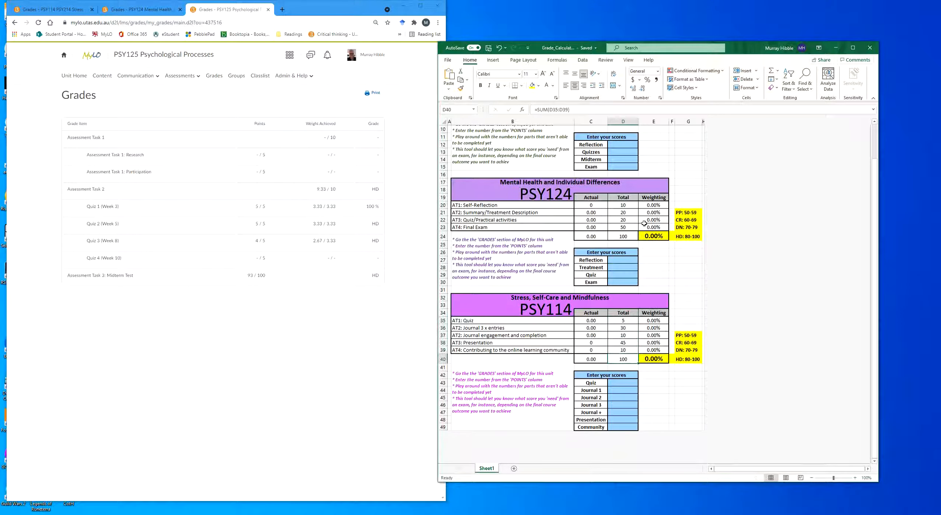
Enter 9.33 as the Quizzes score and 93 as the Midterm score for PSY125.
scroll(650, 222, up, 3)
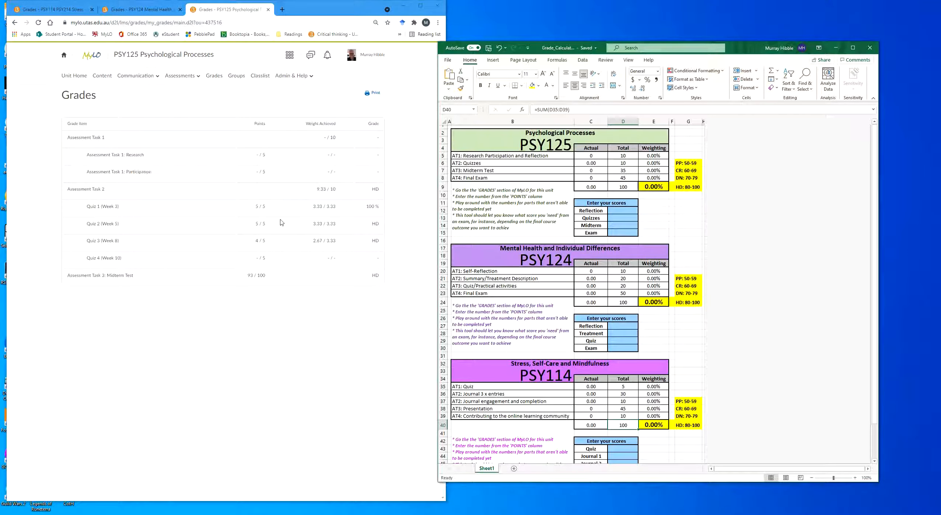
click(621, 211)
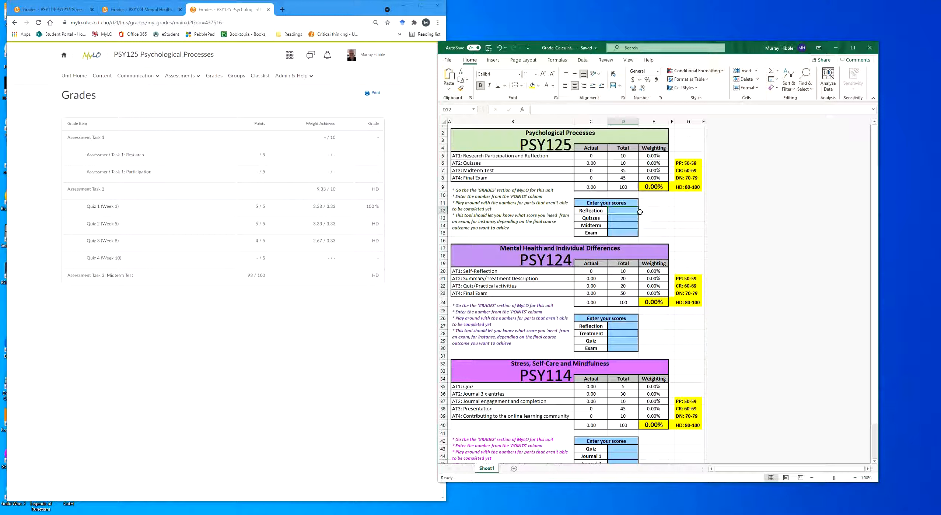
click(623, 217)
text(9.33)
key(Return)
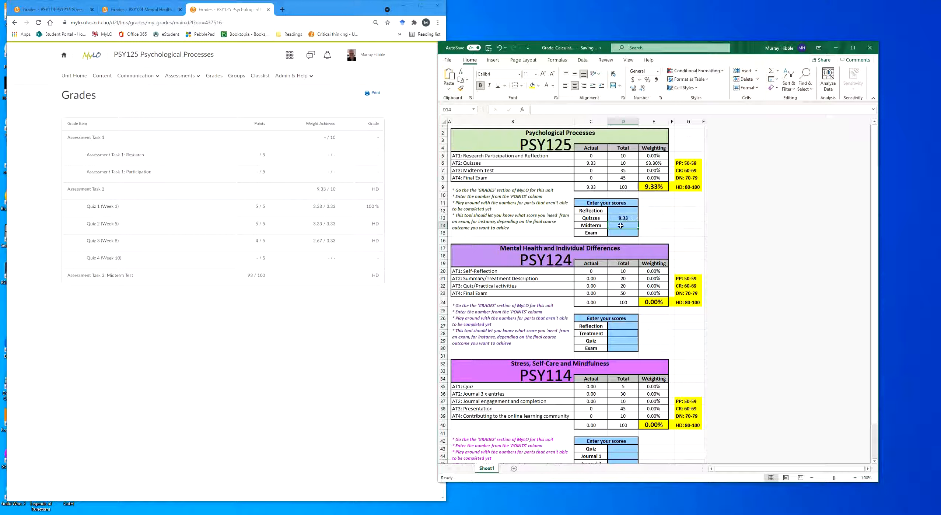
text(93)
key(Return)
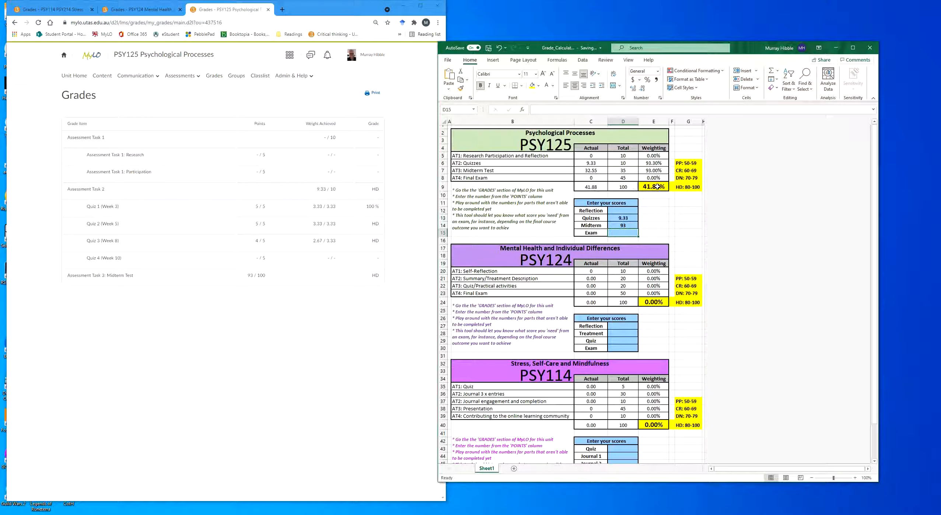
Enter estimated PSY125 scores of 8 for Reflection and 80 for Exam, and inspect the overall weighting.
click(627, 210)
text(8)
key(Return)
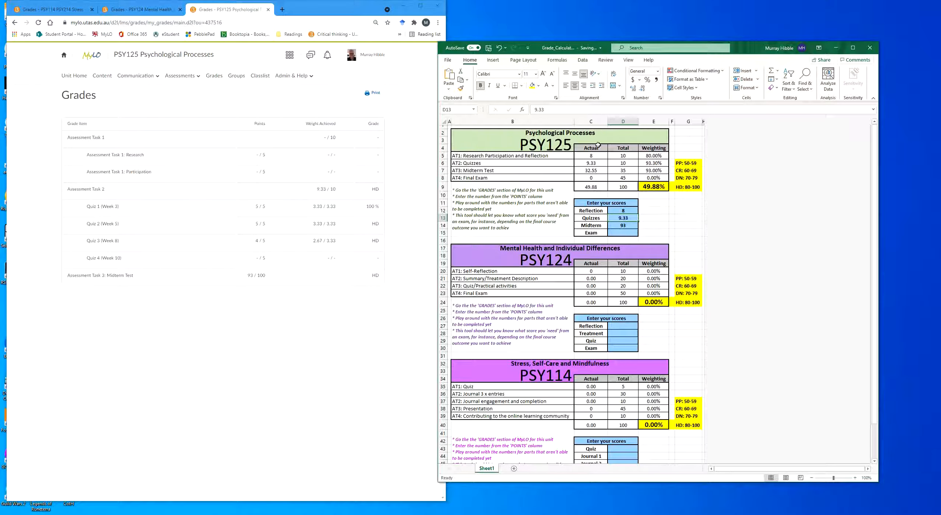
key(Down)
key(Down)
text(80)
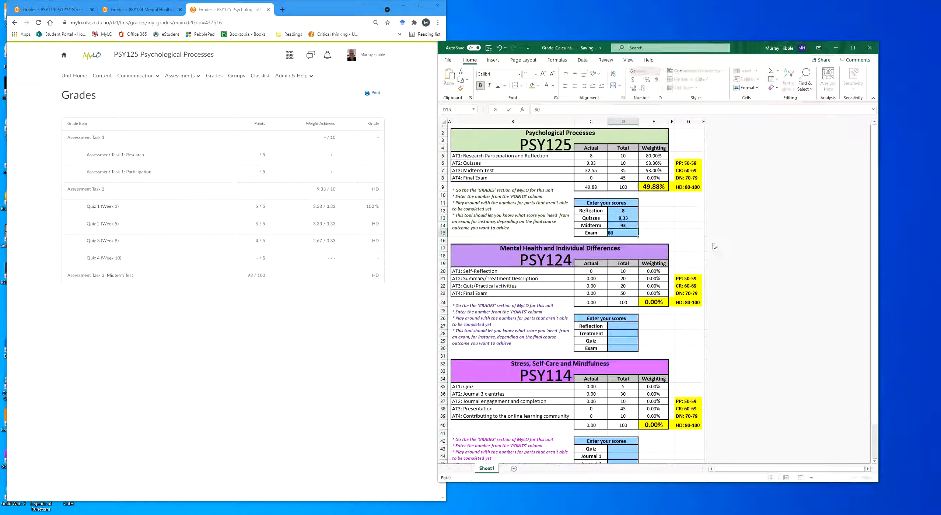
key(Return)
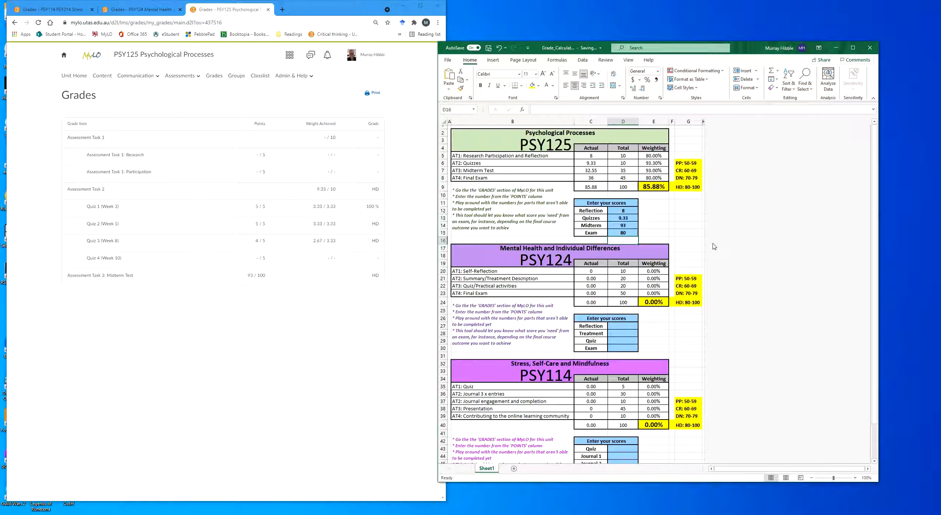
click(654, 187)
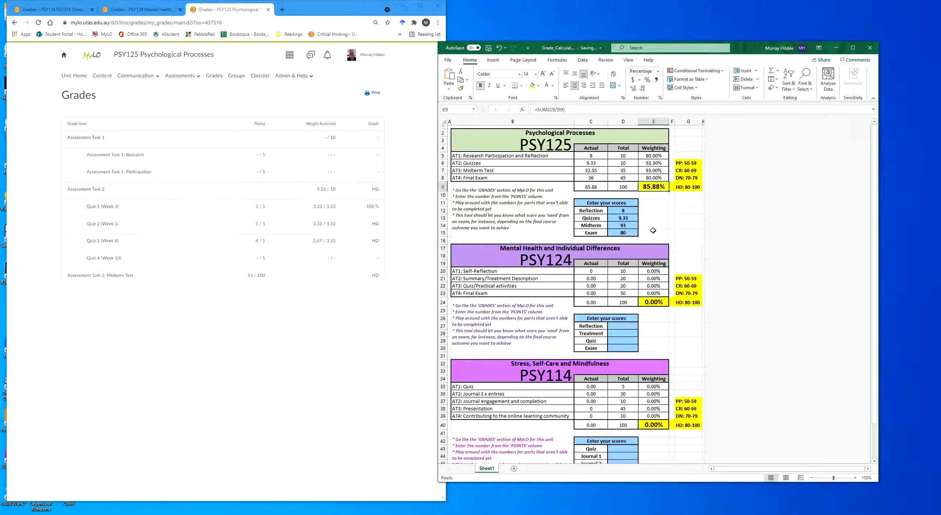
Change the PSY125 Quizzes score to 9 and the Exam score to 70, and inspect the overall weighting.
click(626, 218)
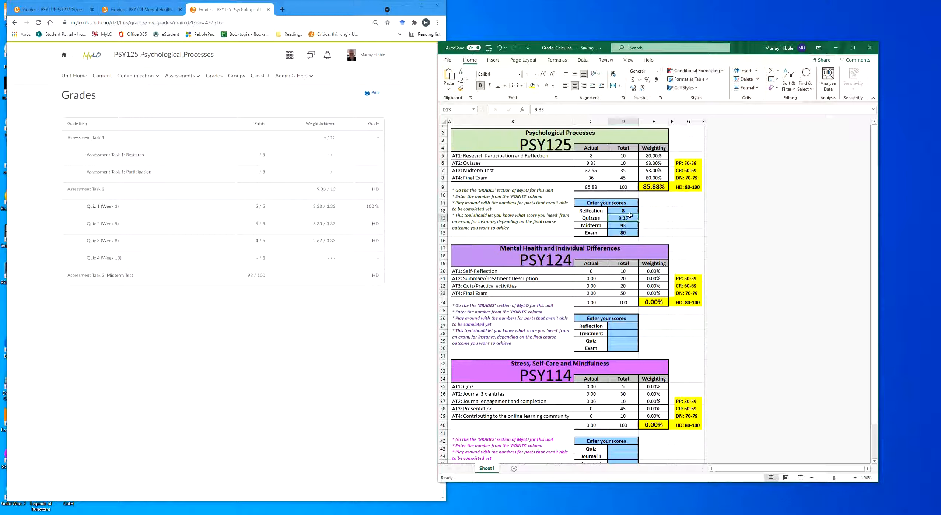
text(9)
key(Return)
key(Return)
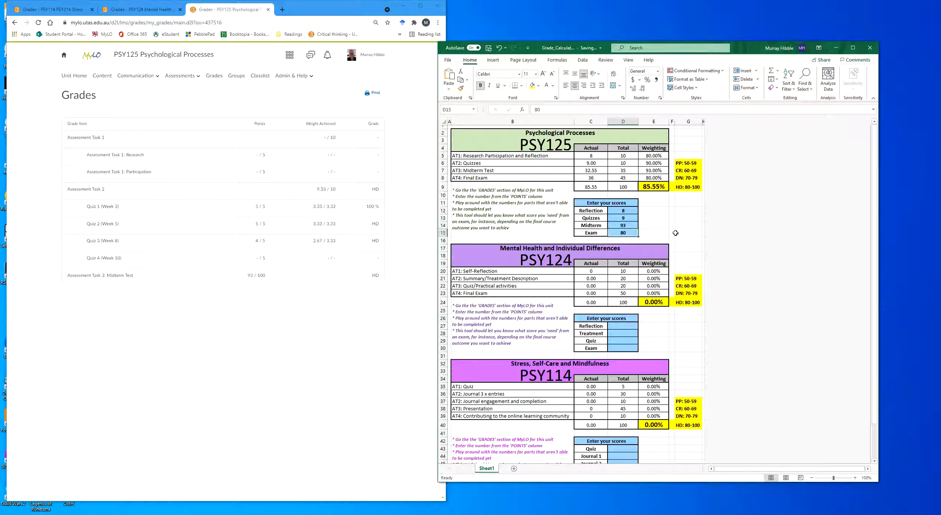
text(70)
key(Return)
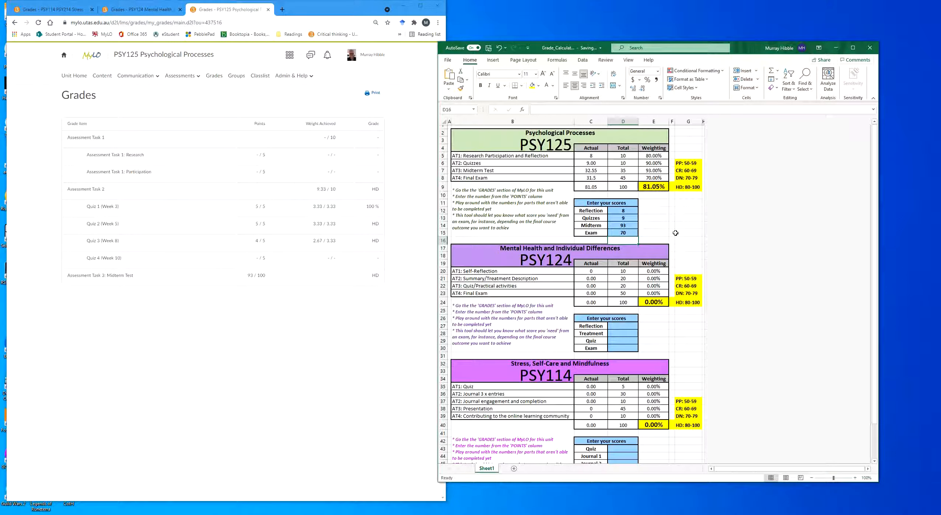
key(Up)
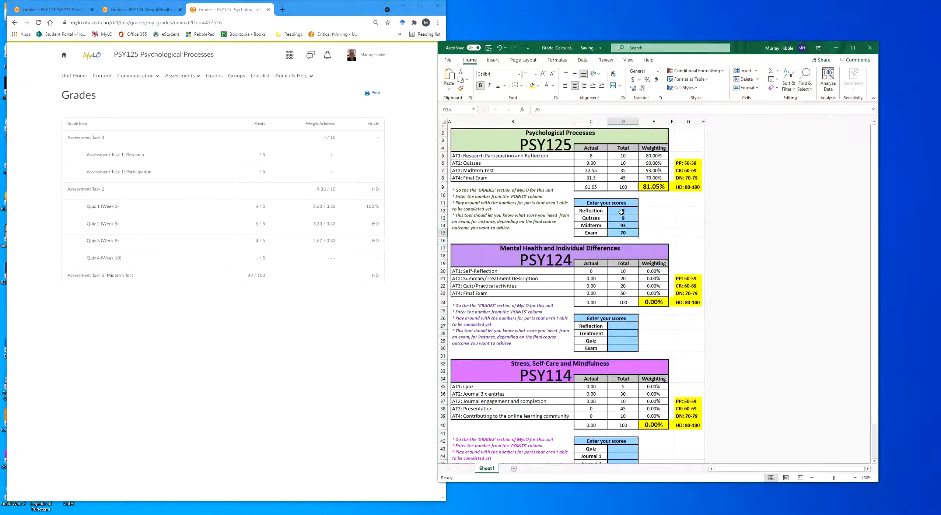
click(662, 183)
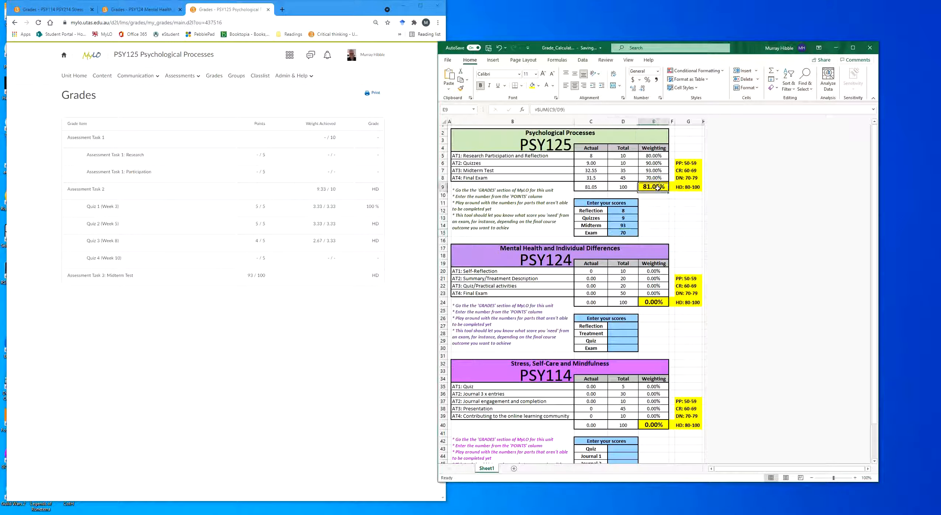
Try PSY125 Exam scores of 69, 68 and 67, settle on 68, and inspect the overall weighting.
click(630, 233)
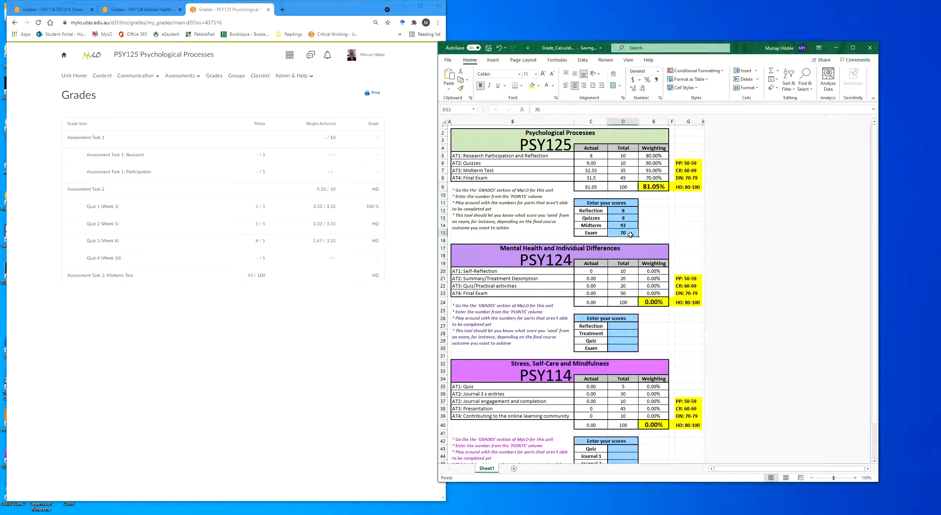
text(69)
key(Return)
key(Up)
text(68)
key(Return)
key(Up)
text(67)
key(Return)
key(Up)
text(68)
key(Return)
key(Up)
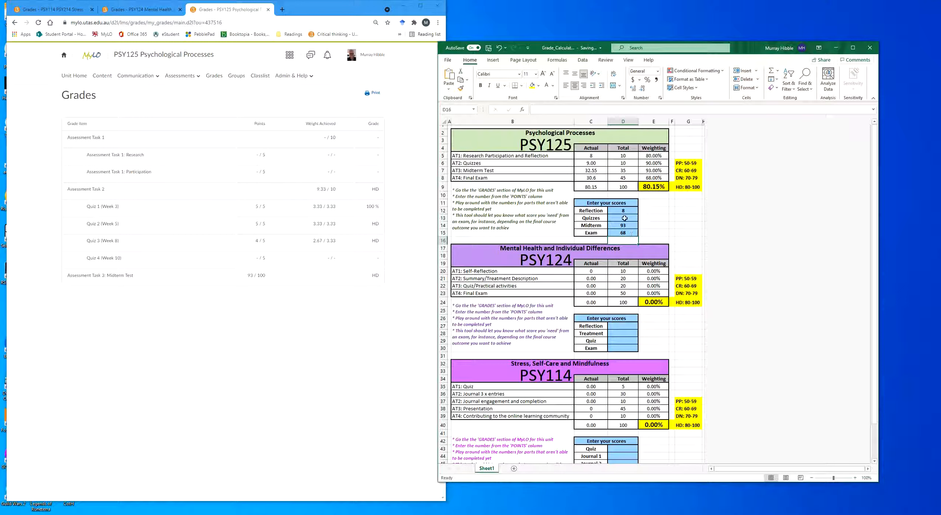
click(635, 217)
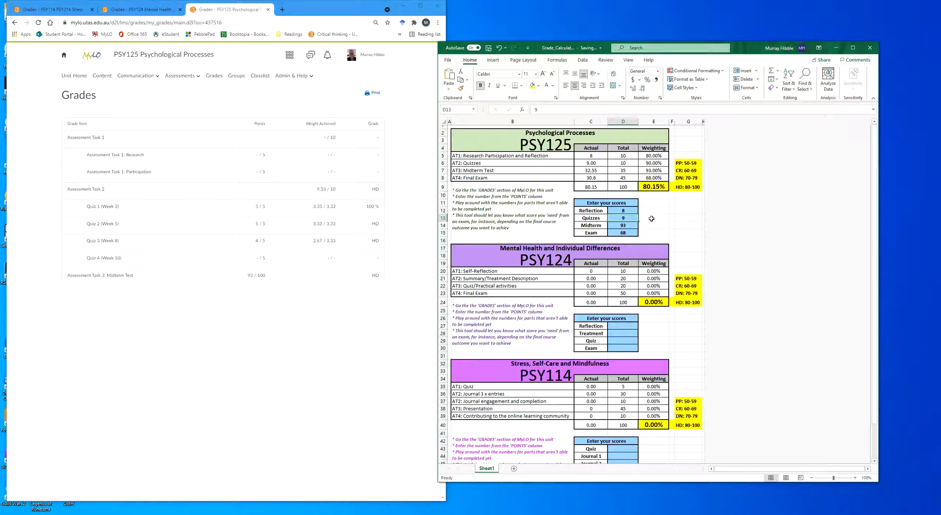
click(657, 187)
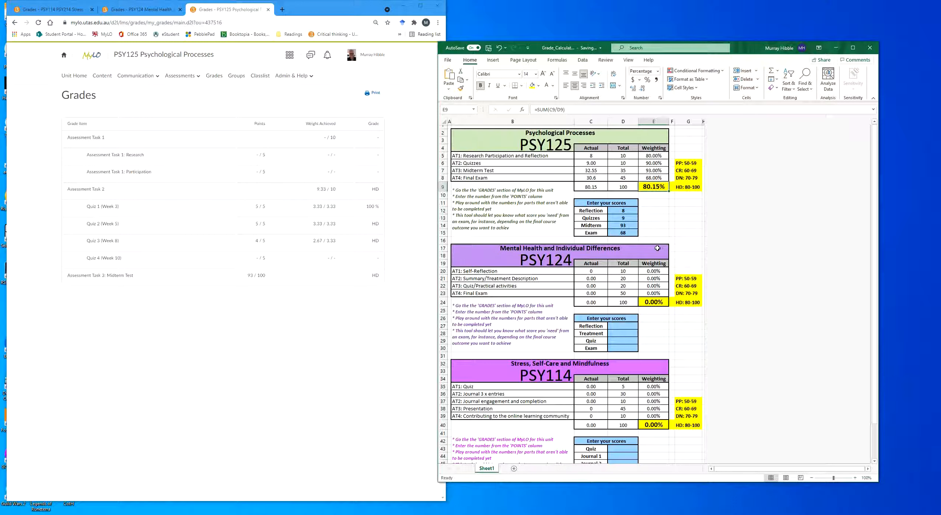
Clear all four trial scores from the PSY125 score entry table.
click(628, 233)
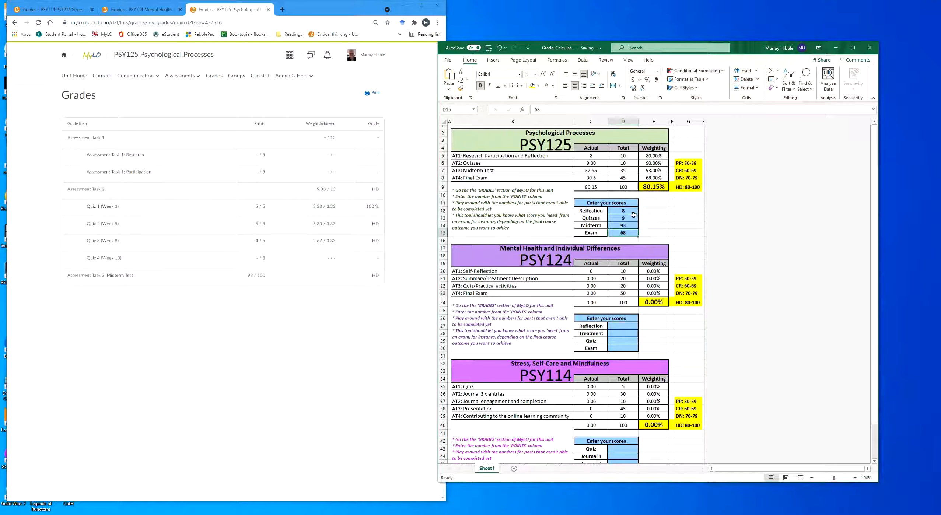
key(Delete)
drag(632, 212, 628, 225)
key(Delete)
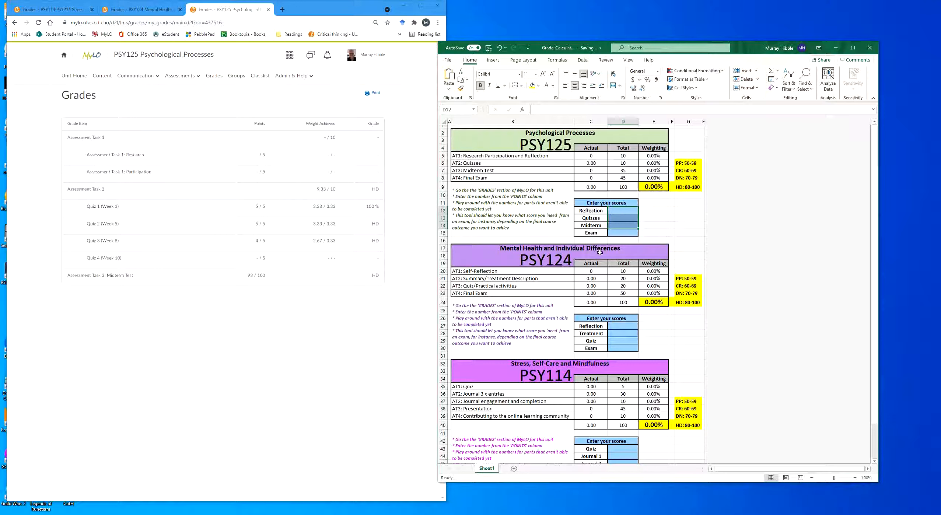
Show the PSY124 grades page and enter 8.5 as the Reflection score for PSY124 in the workbook.
click(621, 326)
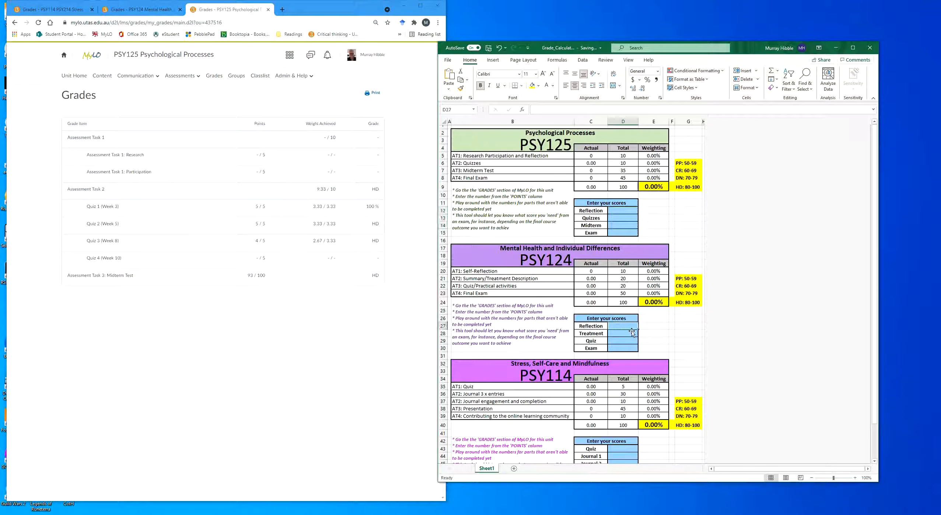
click(145, 9)
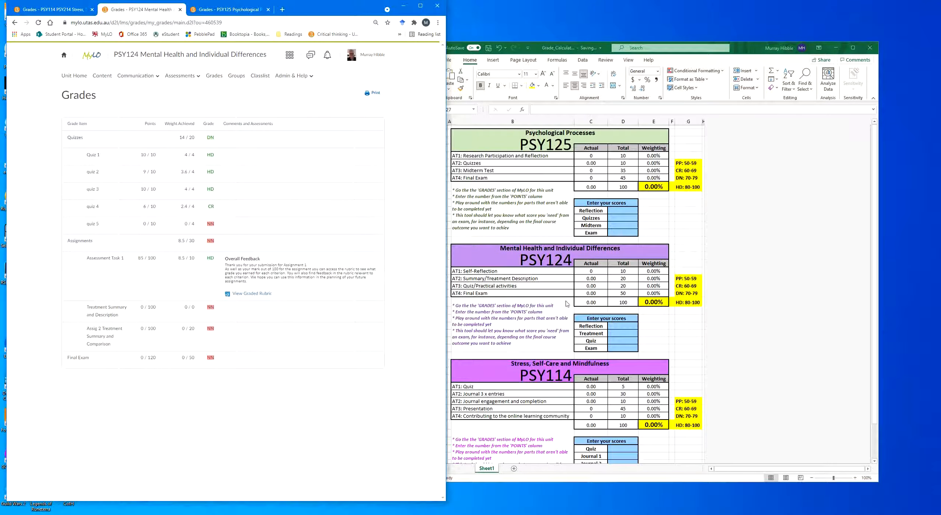
click(627, 328)
text(8.5)
key(Return)
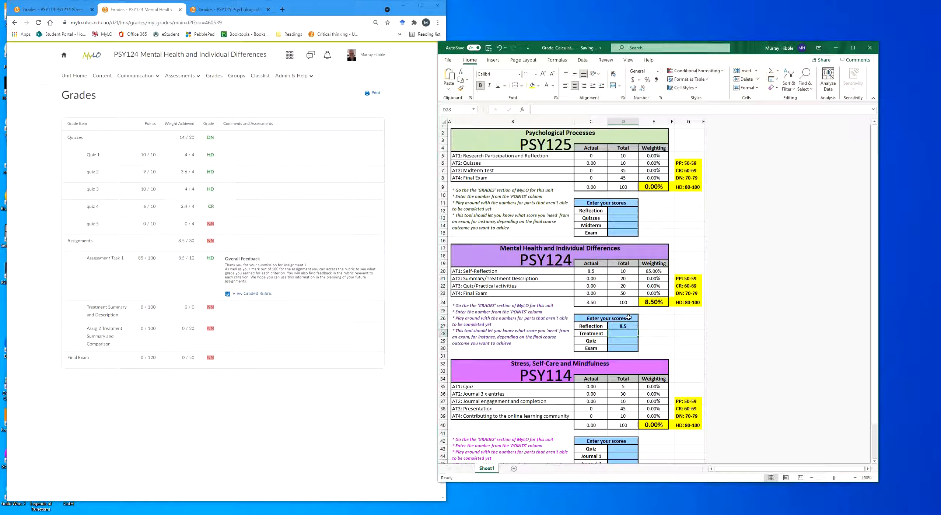
Check the quiz grades on the PSY124 grades page and enter 17.6 as the PSY124 Quiz score in the workbook.
key(Return)
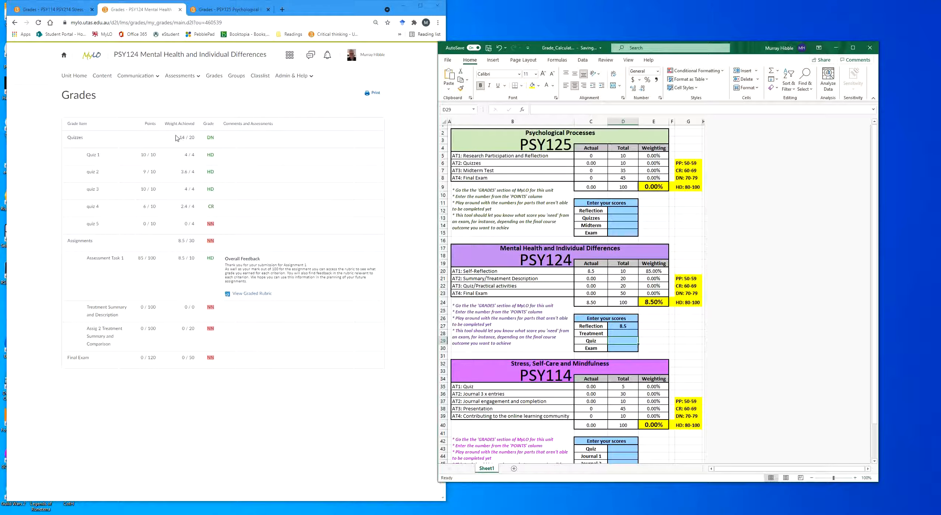
drag(177, 137, 218, 210)
click(193, 225)
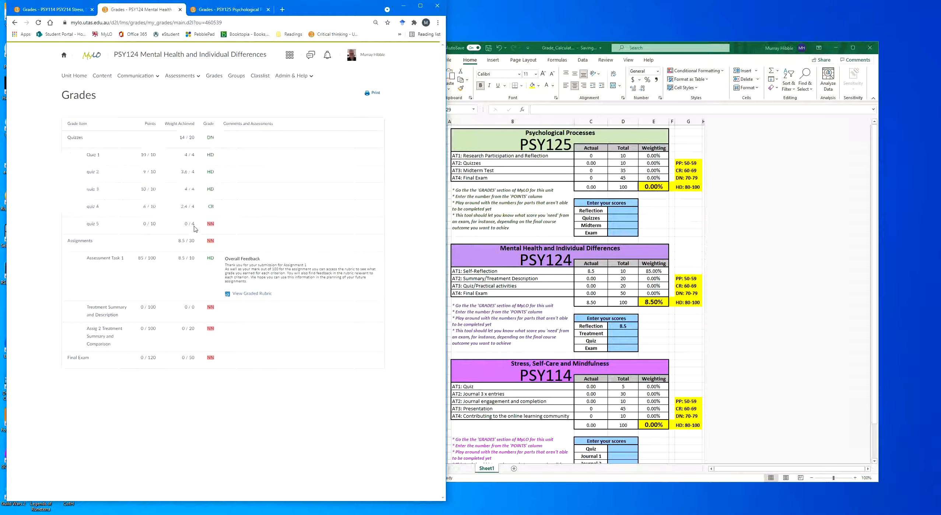
click(212, 14)
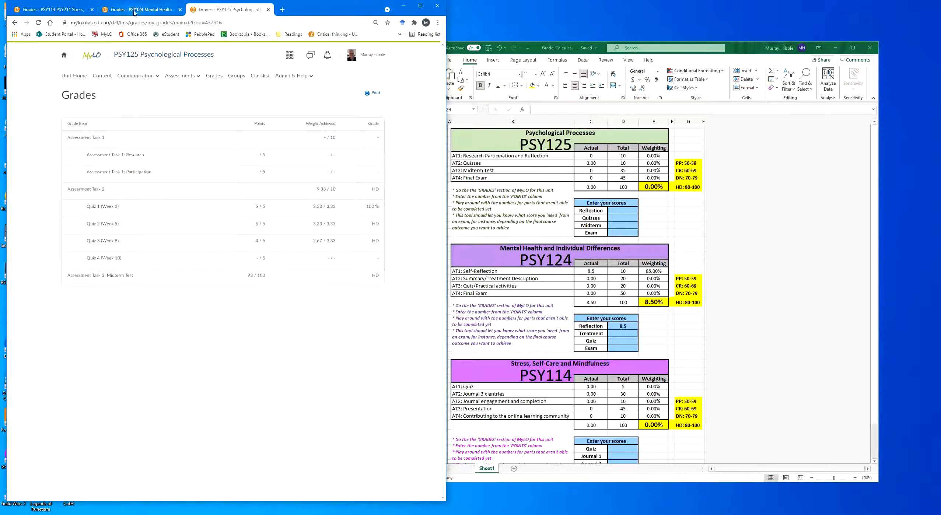
click(151, 10)
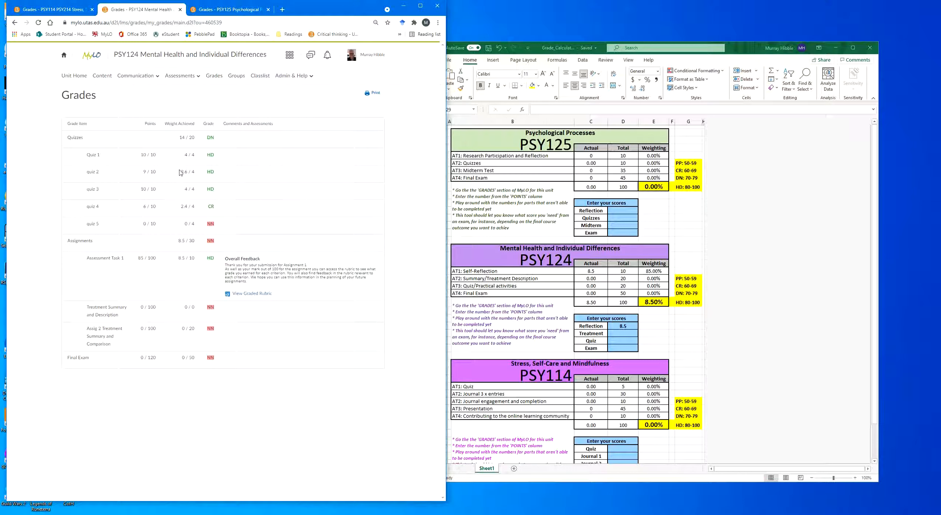
click(661, 338)
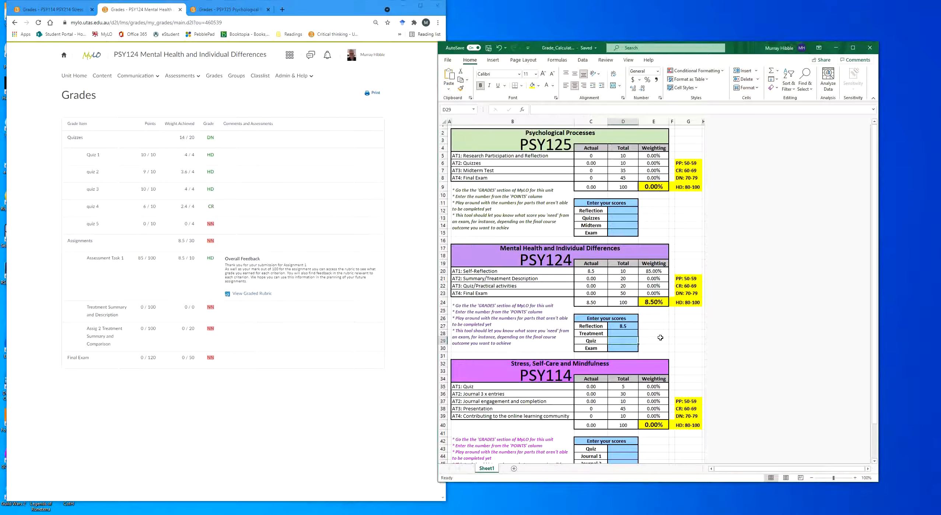
click(636, 334)
key(Down)
text(17.6)
key(Return)
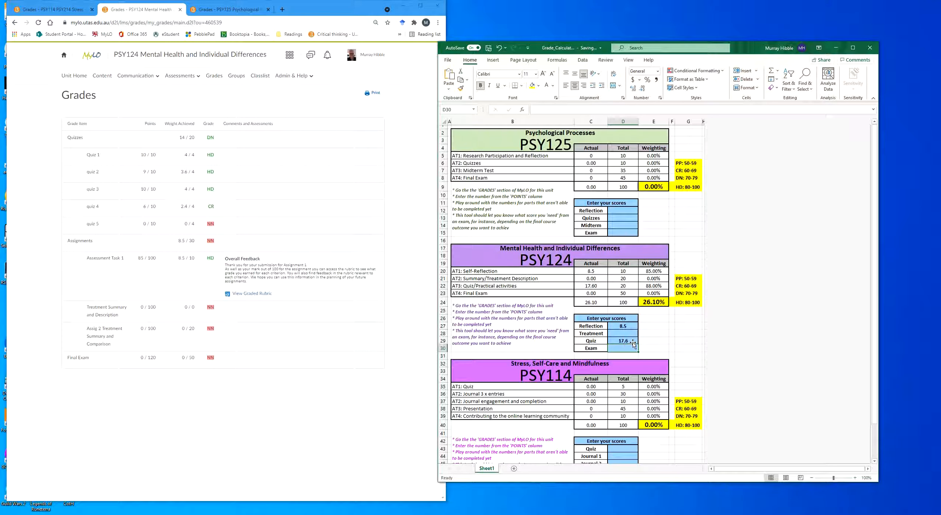
Try a PSY124 Exam score of 120, clear it, and enter 96 instead.
text(120)
key(Return)
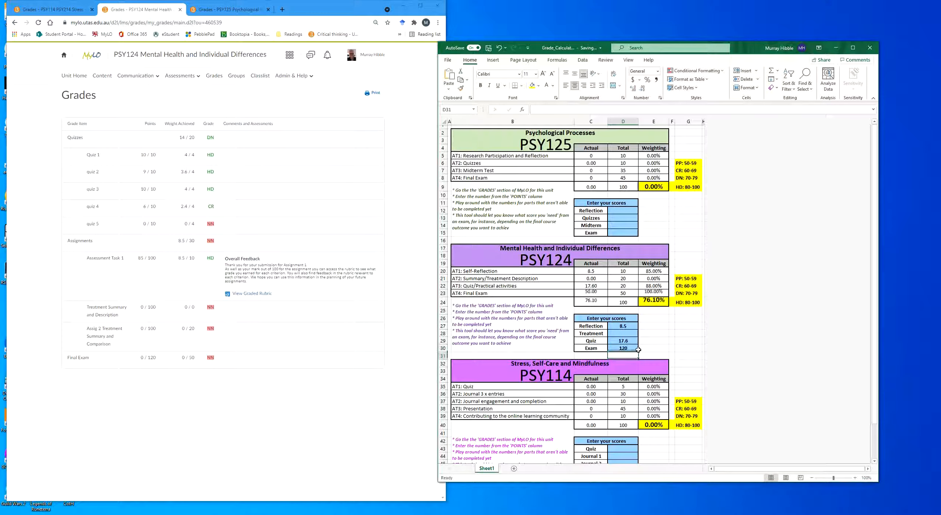
click(627, 349)
key(Delete)
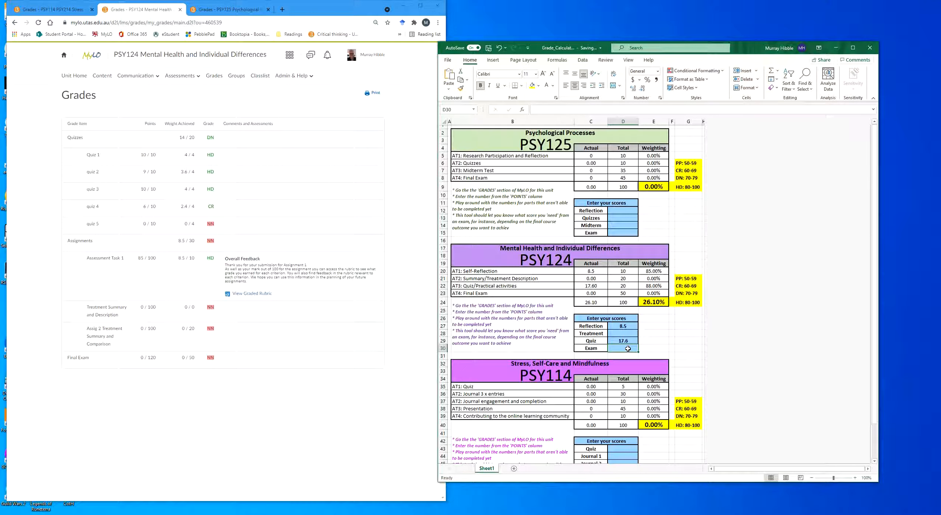
text(96)
key(Return)
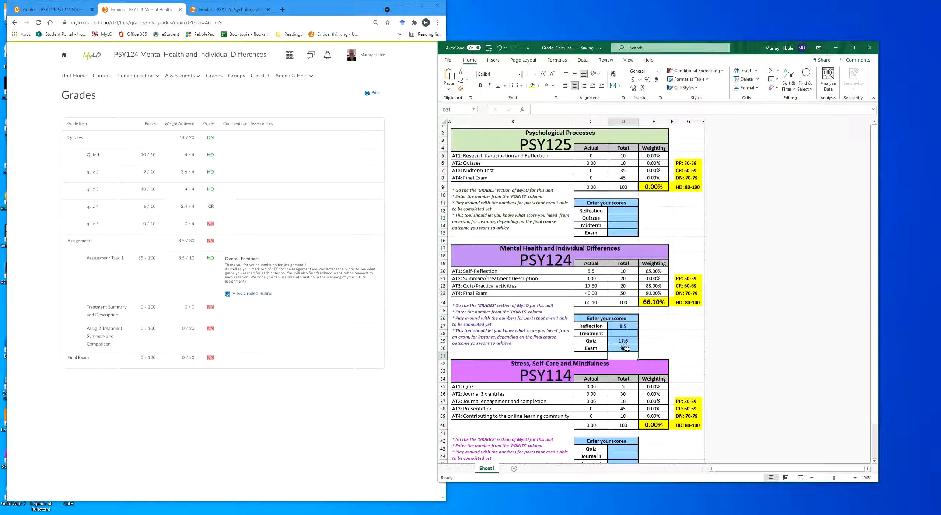
Enter 16 as the Treatment score in the PSY124 score entry table.
click(629, 348)
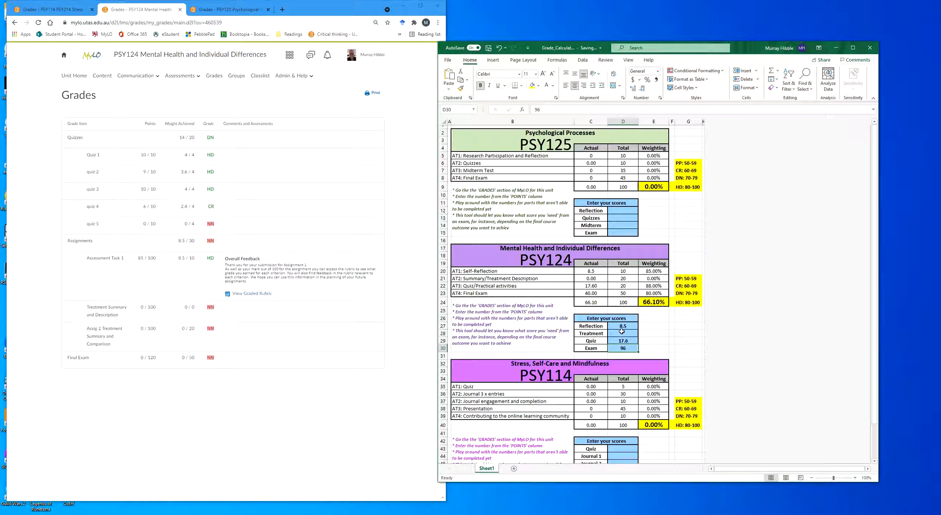
click(626, 333)
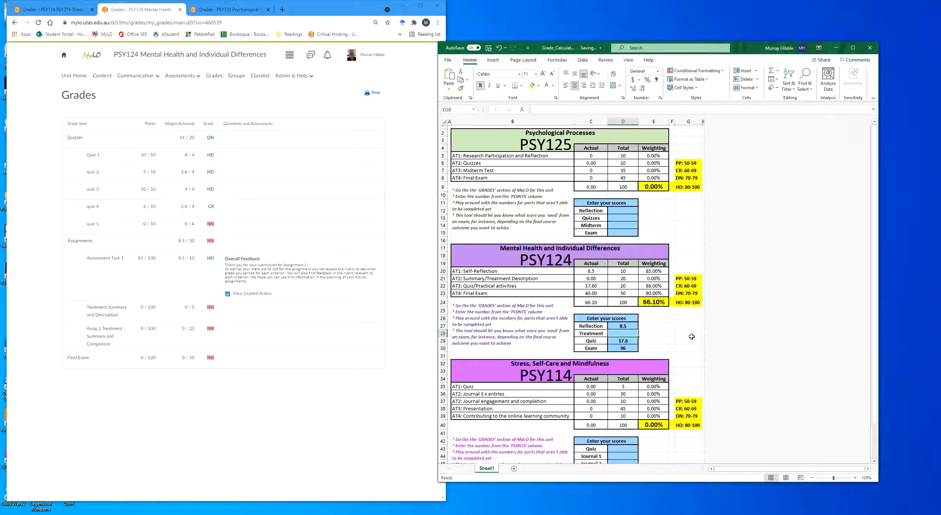
text(16)
key(Return)
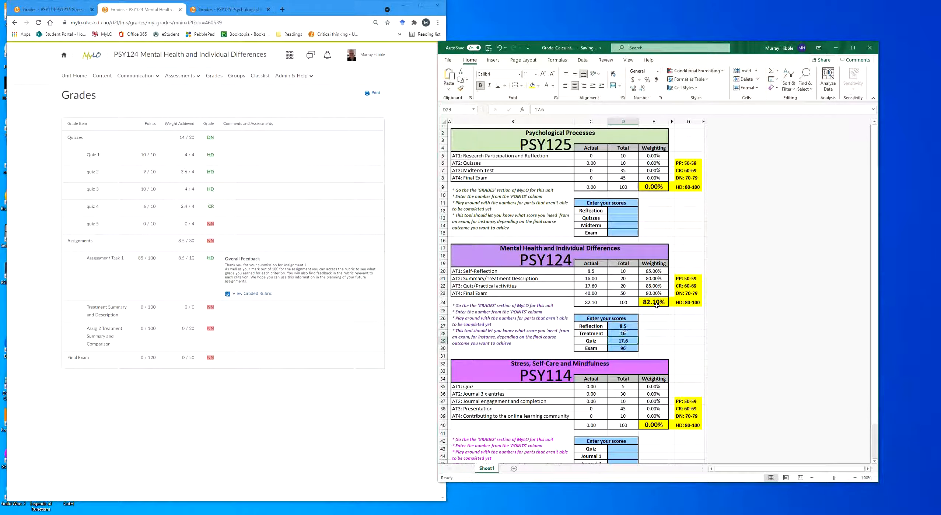
Try PSY124 Exam scores of 92 and 91 to test the overall weighting.
click(631, 347)
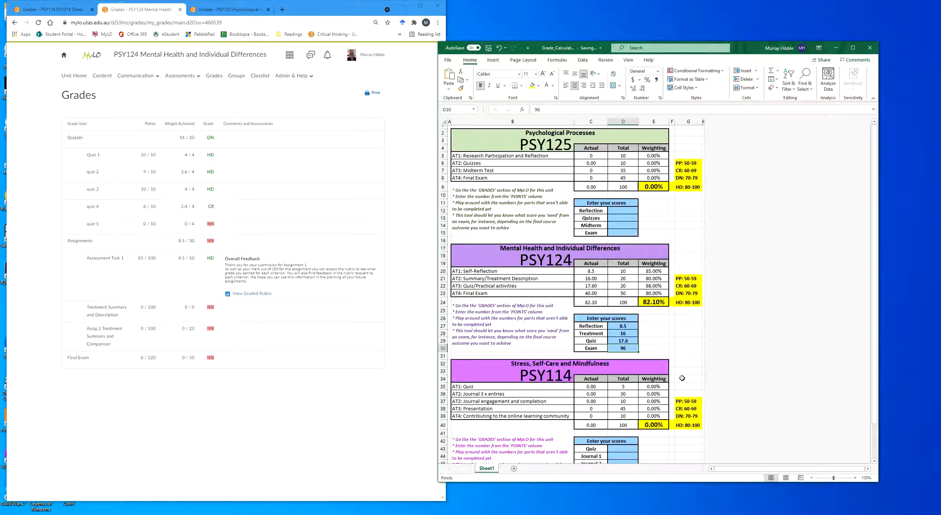
text(92)
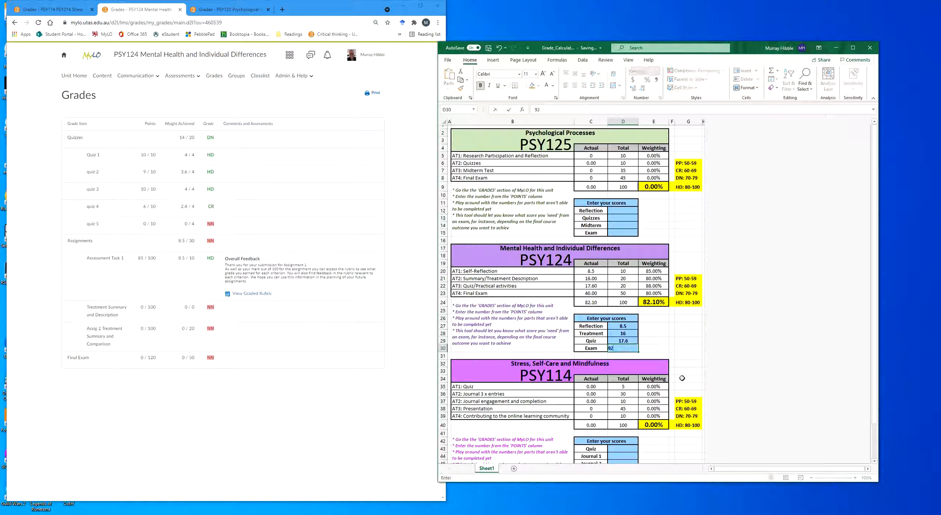
key(Return)
key(Up)
text(91)
key(Return)
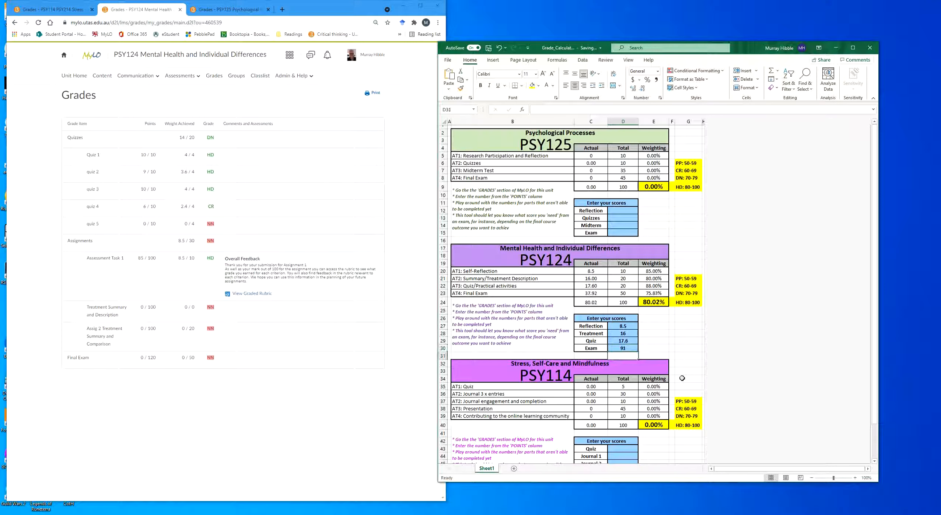
Inspect the PSY124 Summary/Treatment weighting and change the Treatment score to 14.
click(633, 333)
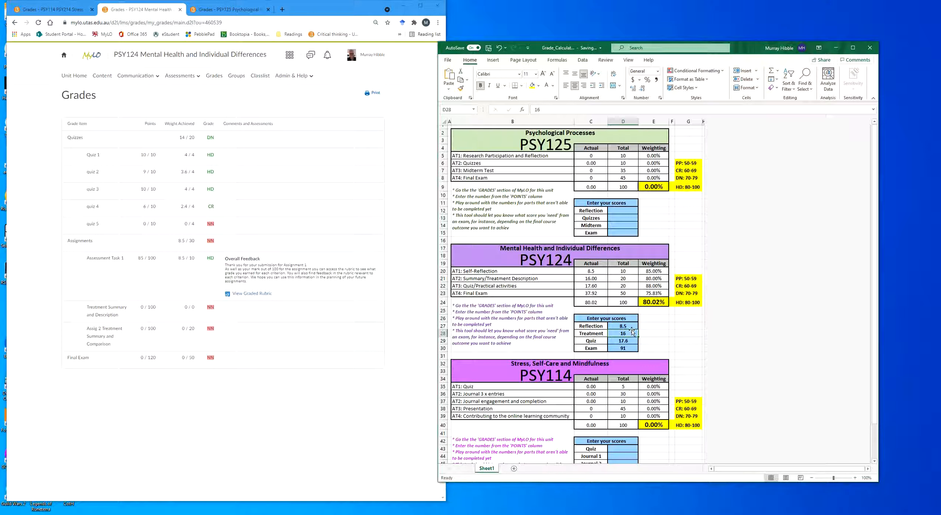
click(652, 279)
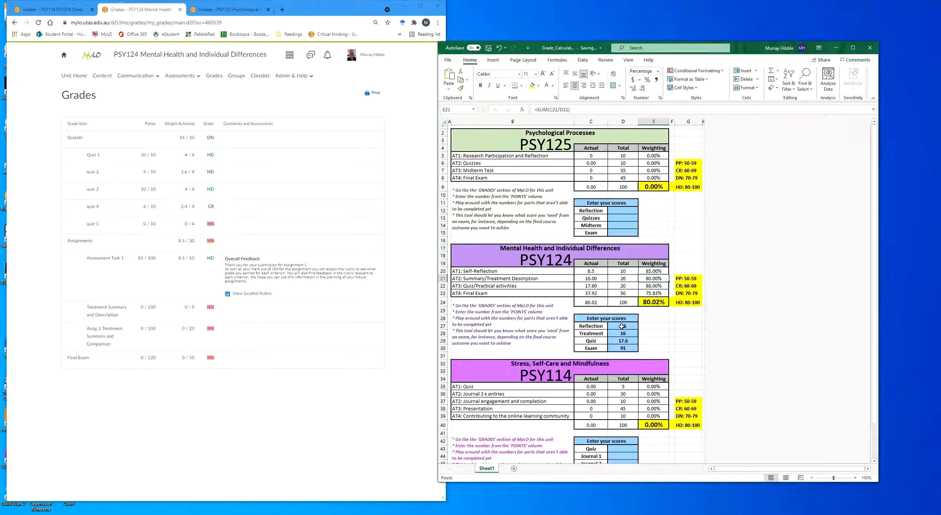
click(623, 340)
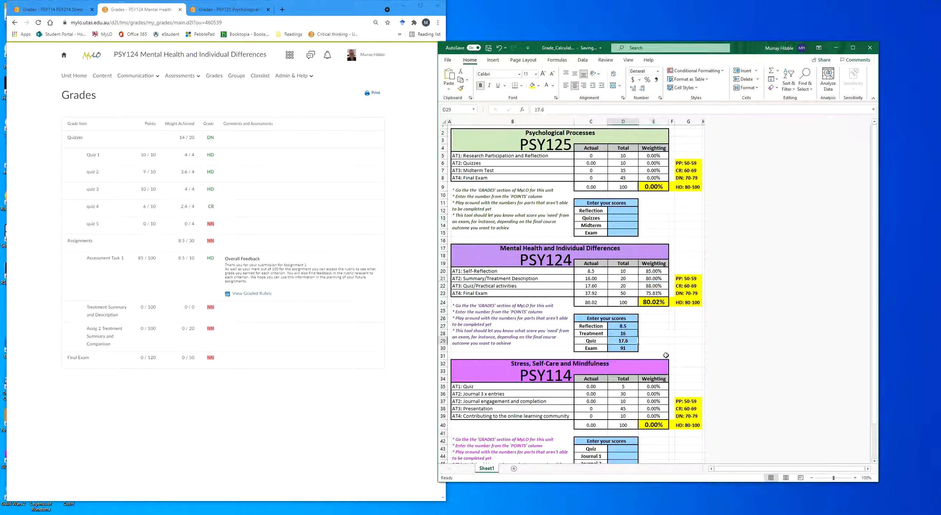
click(628, 348)
click(626, 333)
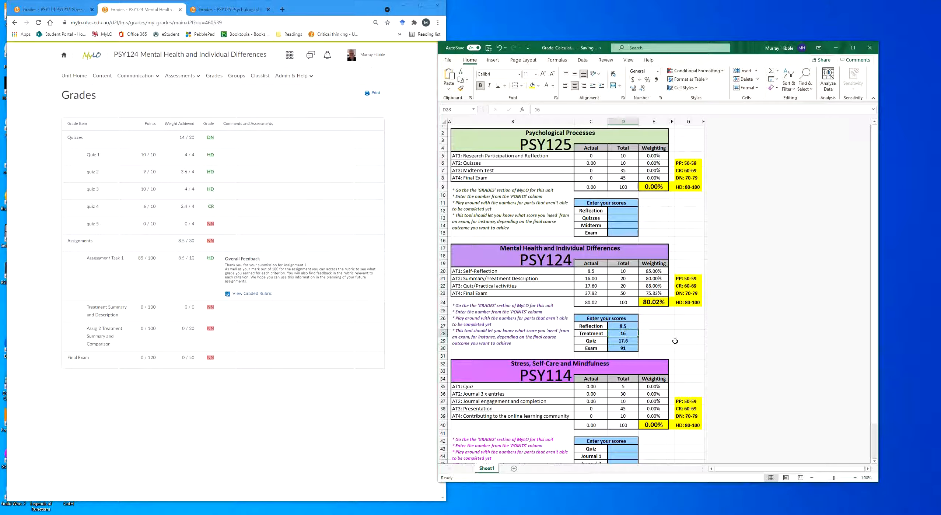
text(14)
key(Return)
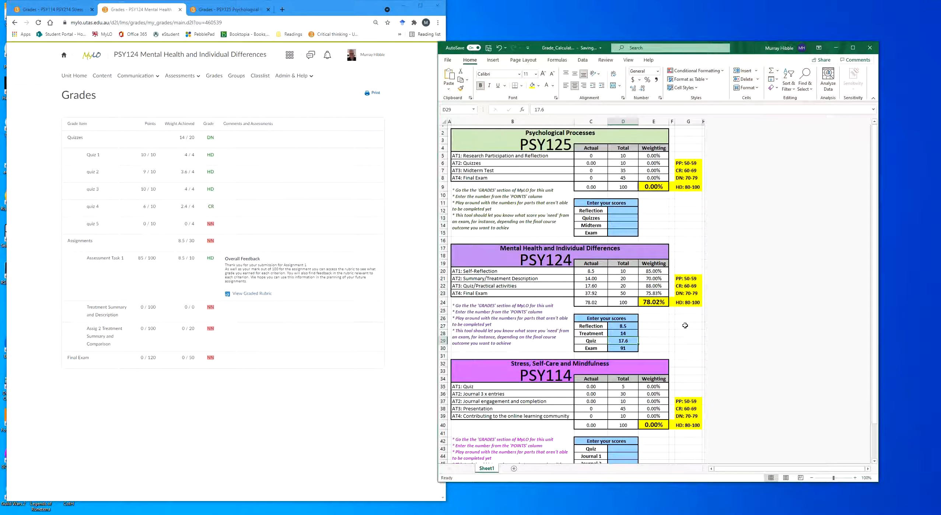
Try PSY124 Exam scores of 94 and 95, and settle on 96.
click(622, 348)
text(94)
key(Return)
key(Up)
text(95)
key(Return)
key(Up)
text(96)
key(Return)
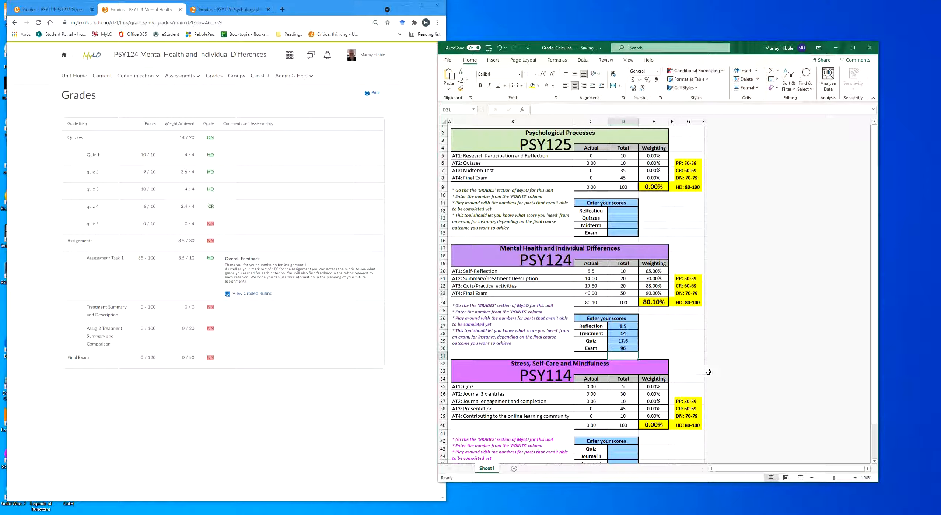
Show the PSY114 grades page and enter 4.92 as the Quiz score in the workbook's PSY114 table.
click(628, 333)
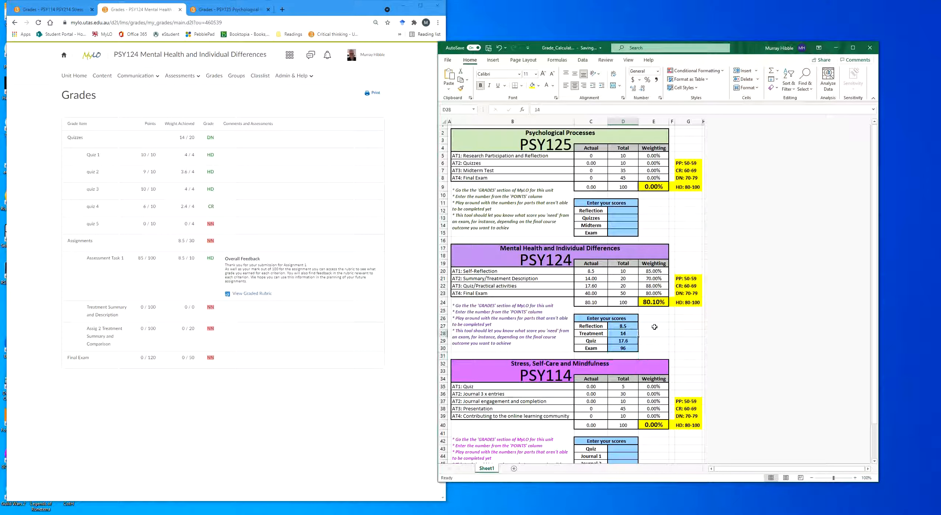
scroll(650, 348, down, 2)
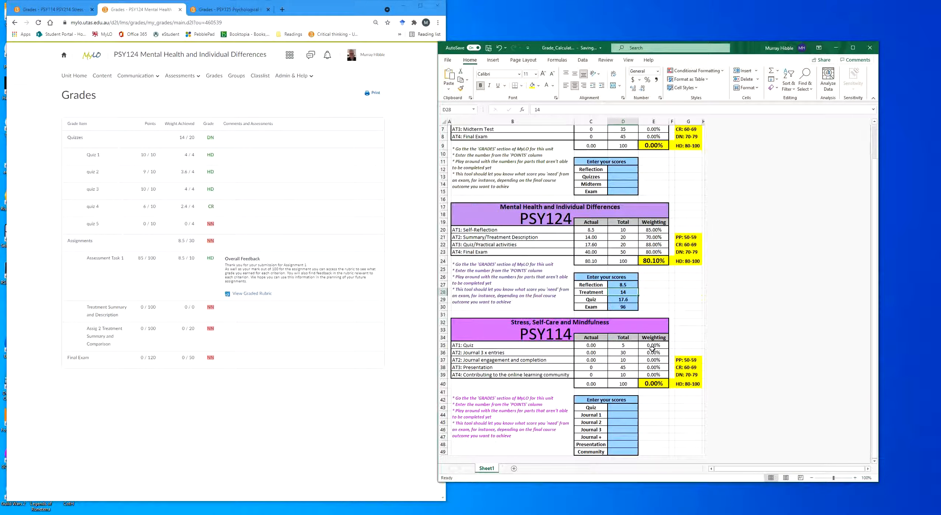
scroll(651, 349, up, 2)
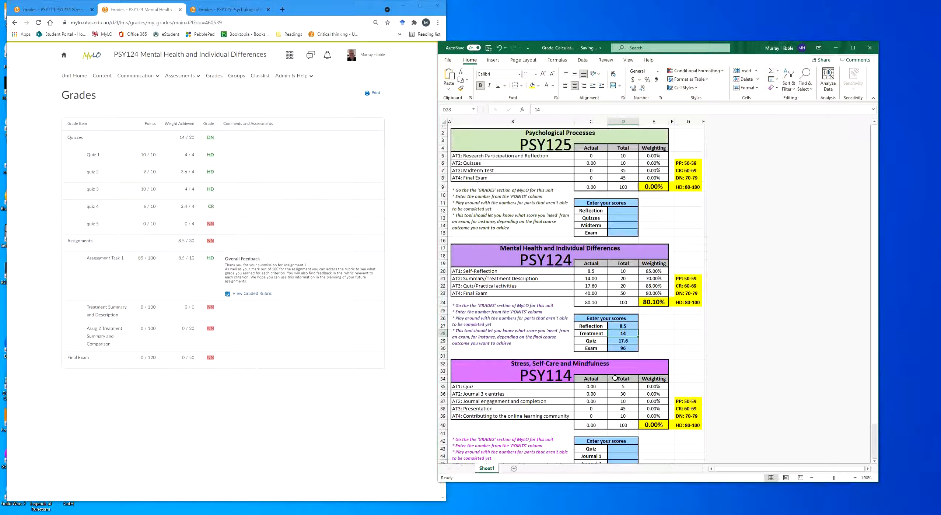
scroll(615, 378, down, 5)
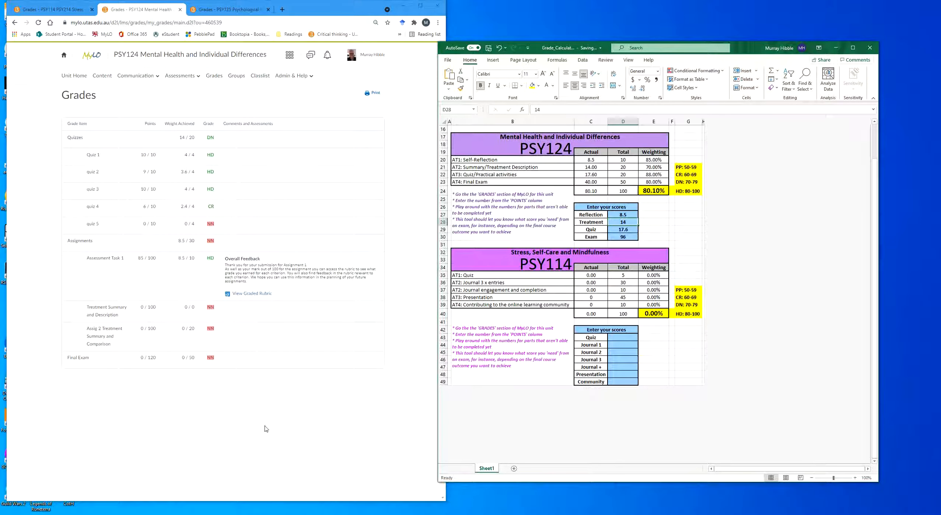
click(265, 428)
click(53, 10)
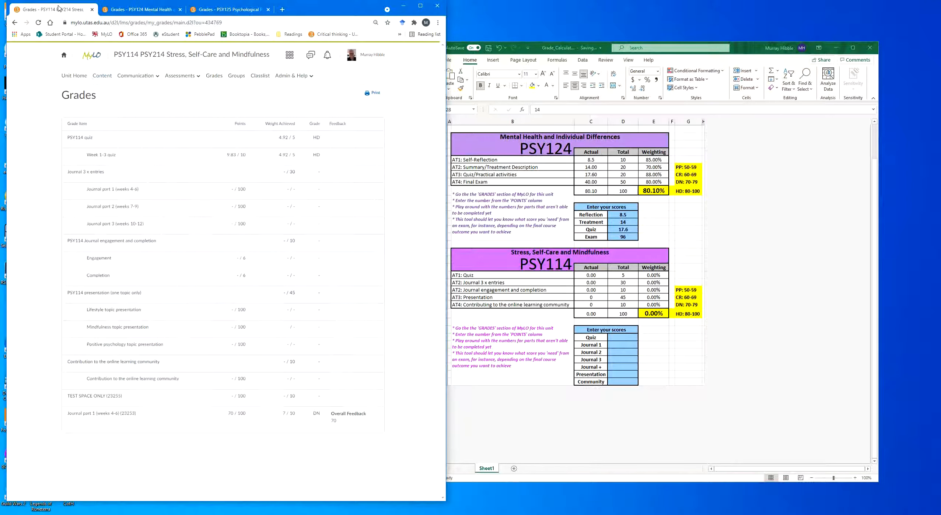
click(634, 336)
click(634, 336)
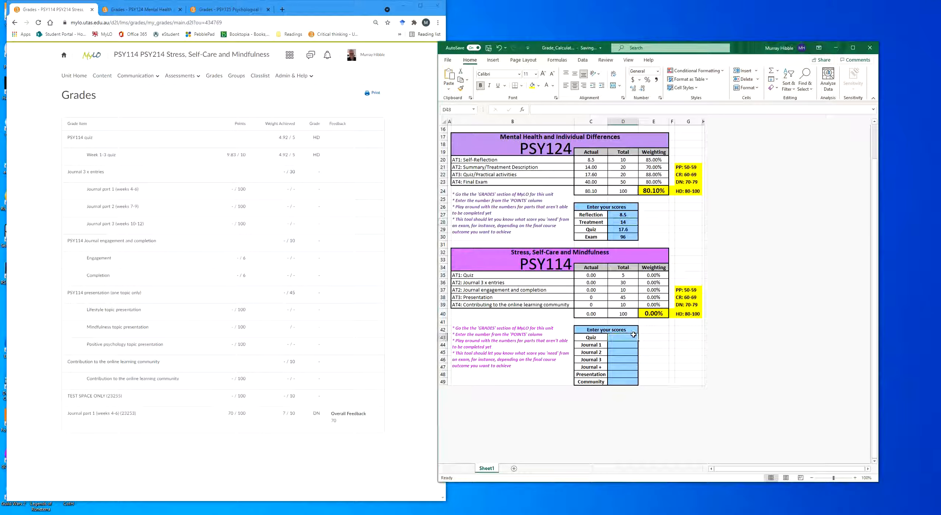
text(4.92)
key(Return)
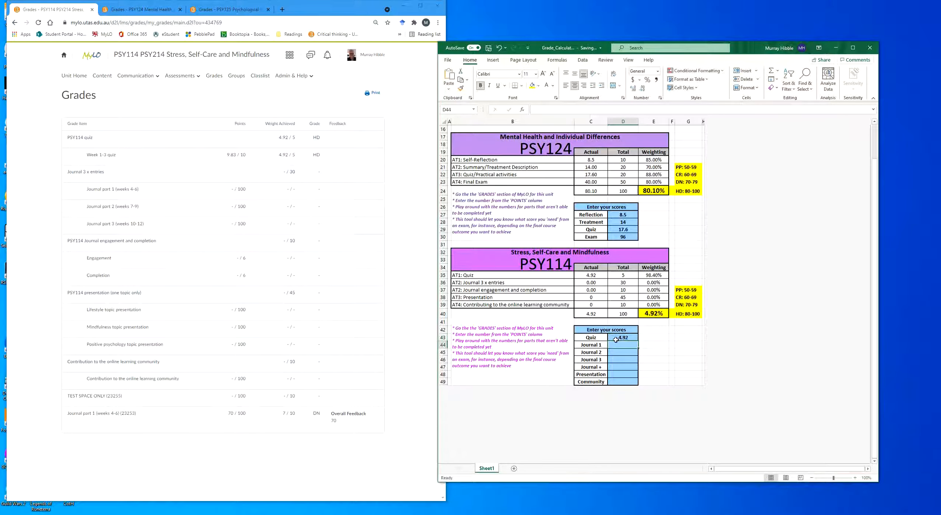
Enter 70 as the score for Journal 1, Journal 2 and Journal 3 in the PSY114 table.
scroll(614, 312, up, 3)
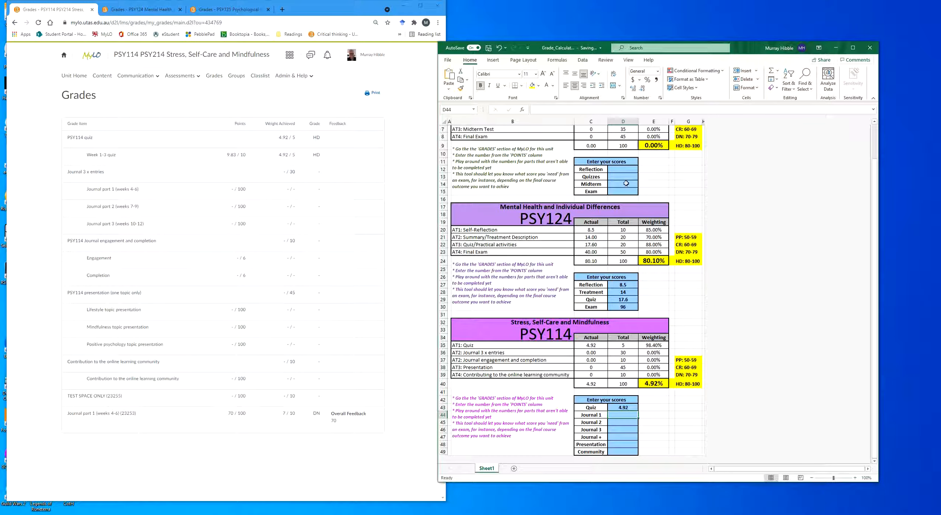
scroll(621, 293, down, 6)
drag(622, 275, 623, 312)
click(626, 275)
text(70)
key(Return)
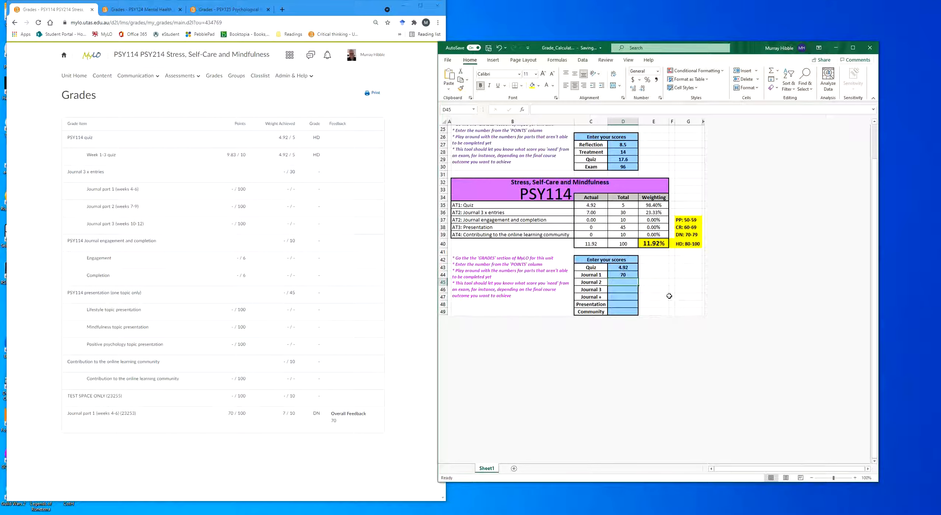
text(70)
key(Return)
text(70)
key(Return)
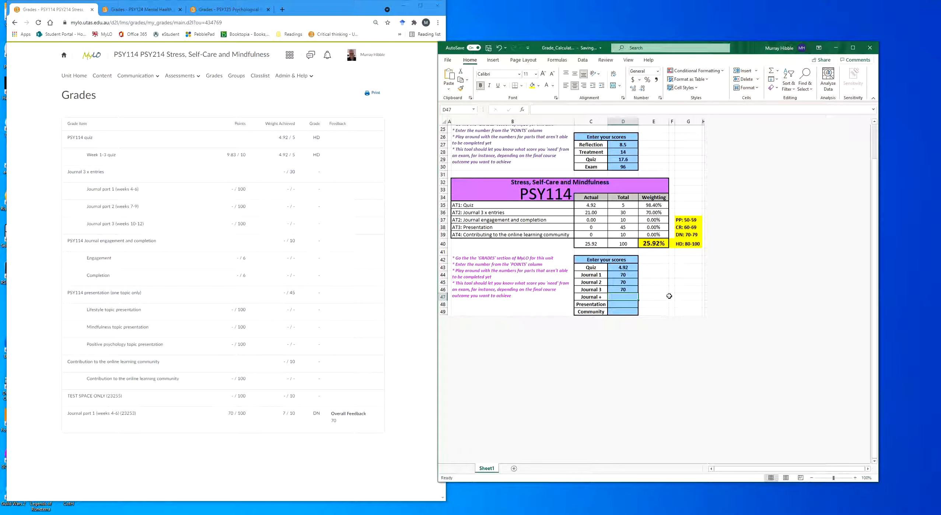
Check the journal engagement and completion grade items, try PSY114 Journal + scores of 100 and 80, and settle on 70.
drag(90, 258, 431, 289)
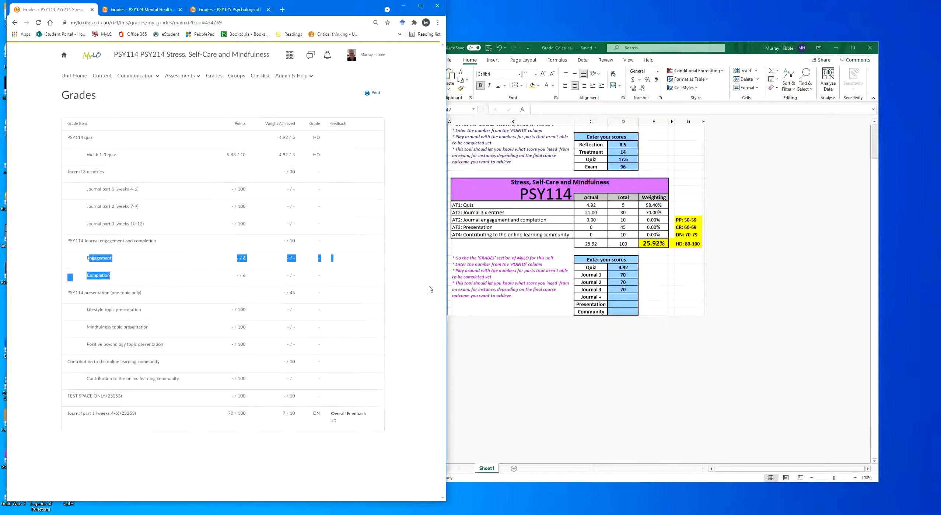
click(612, 297)
text(10)
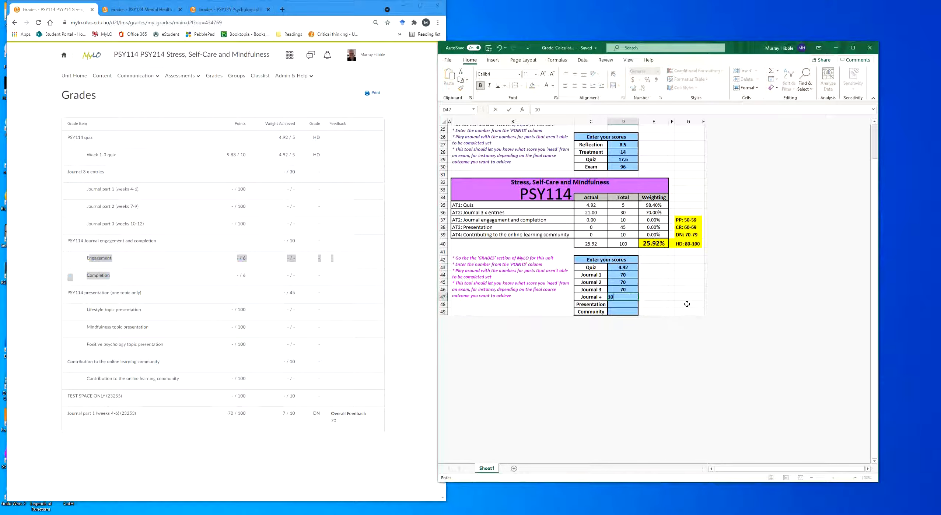
text(0)
key(Return)
key(Up)
text(80)
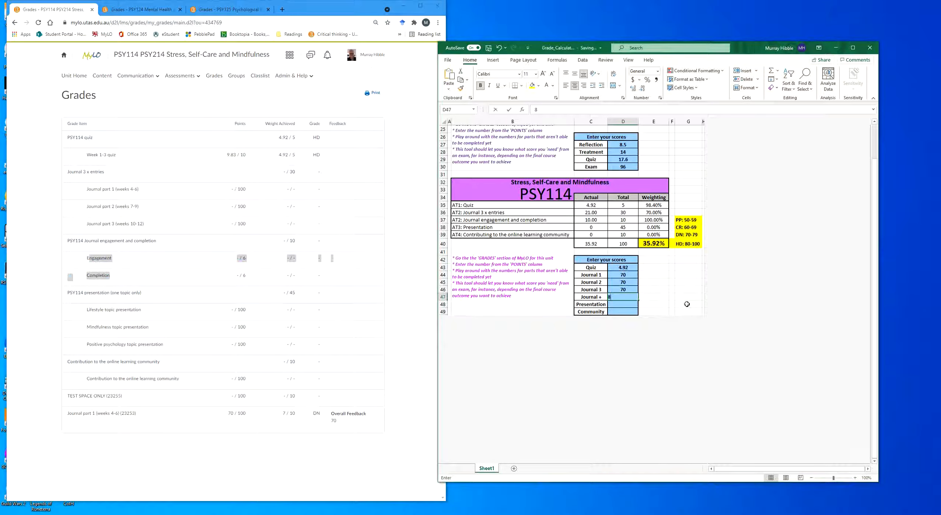
key(Return)
key(Up)
text(70)
key(Return)
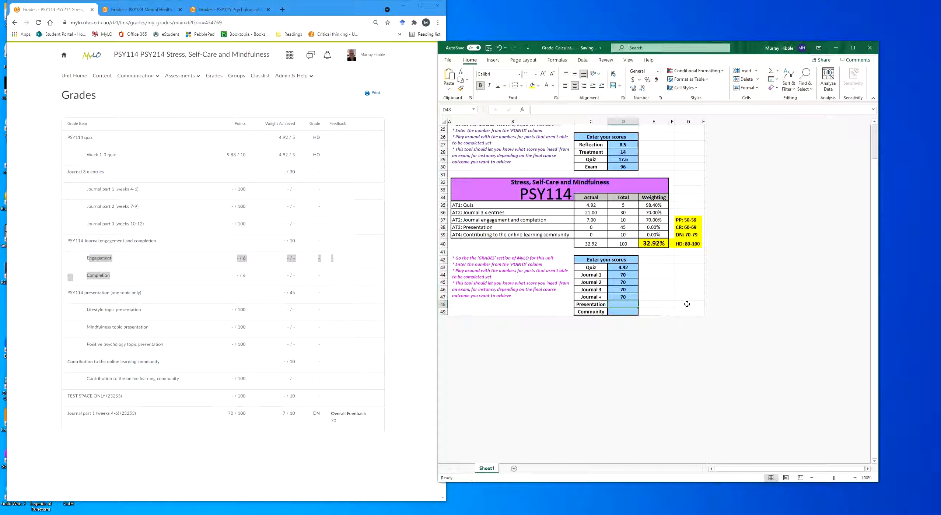
Enter 80 as the Presentation score and 90 as the Community score in the PSY114 table.
text(80)
key(Return)
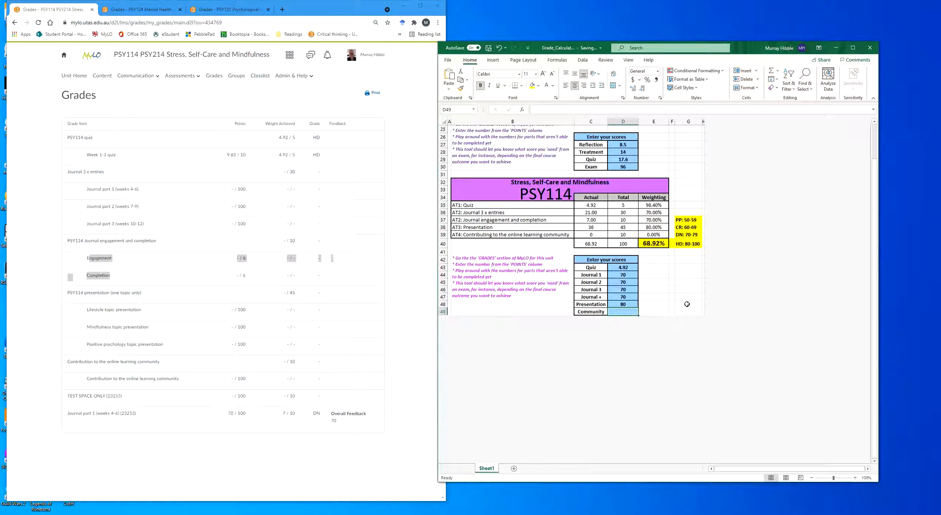
text(90)
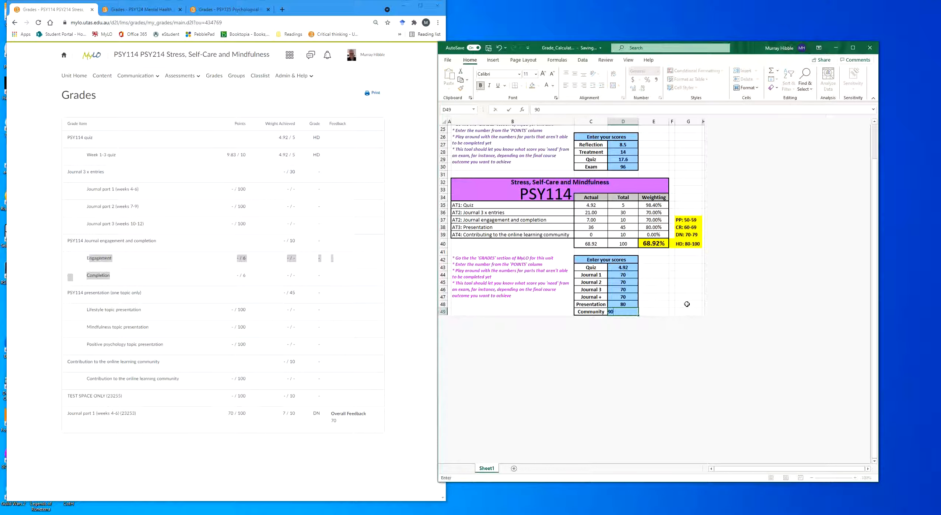
key(Up)
key(Up)
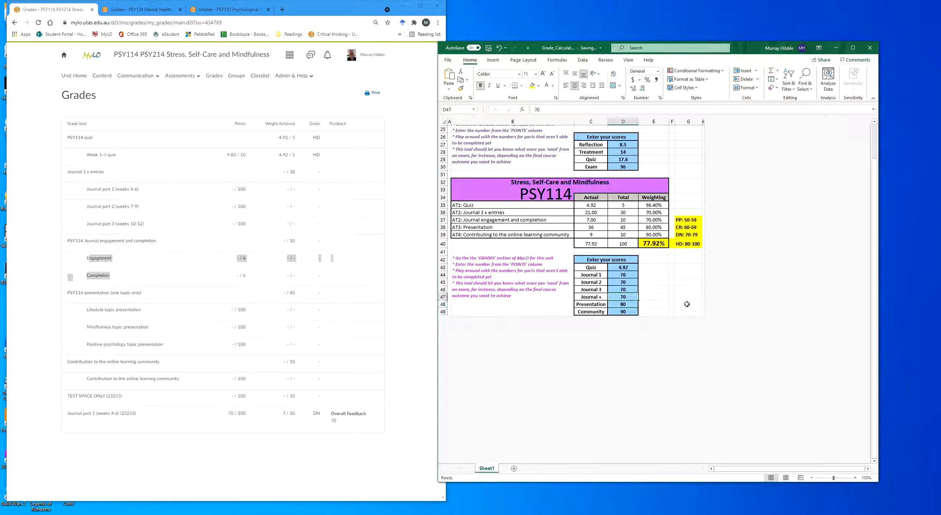
Change the PSY114 scores for Journal 2 and Journal 3 to 80.
key(Down)
key(Up)
key(Up)
key(Up)
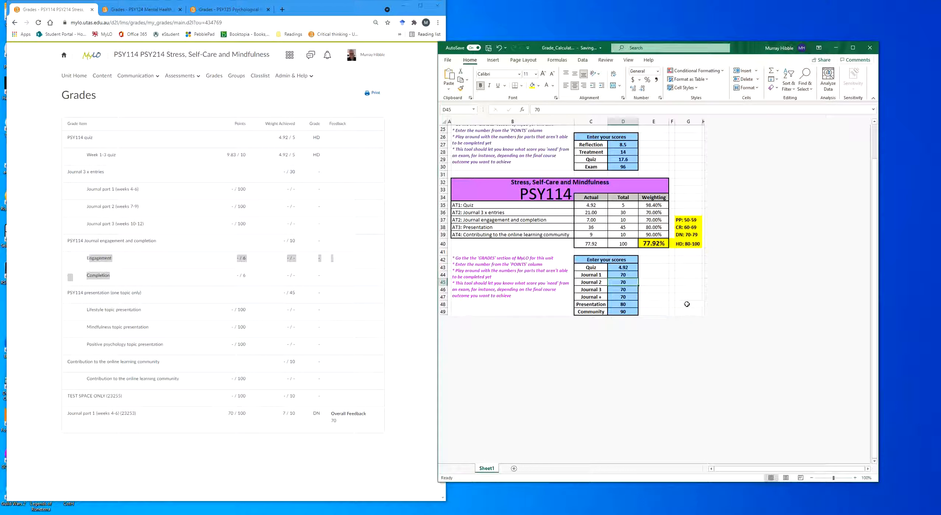
text(80)
key(Return)
text(80)
key(Return)
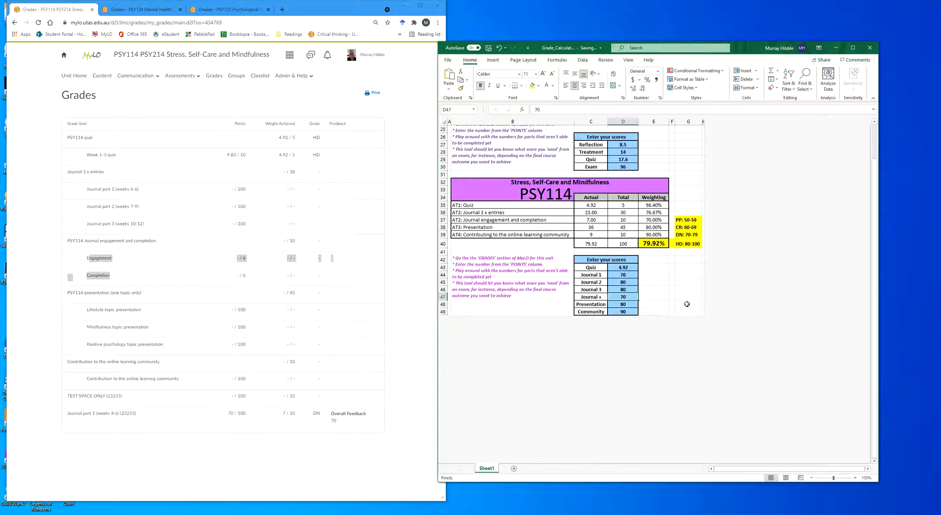
Try PSY114 Presentation scores of 85, 81 and 80, and settle on 81.
key(Return)
text(85)
key(Return)
key(Up)
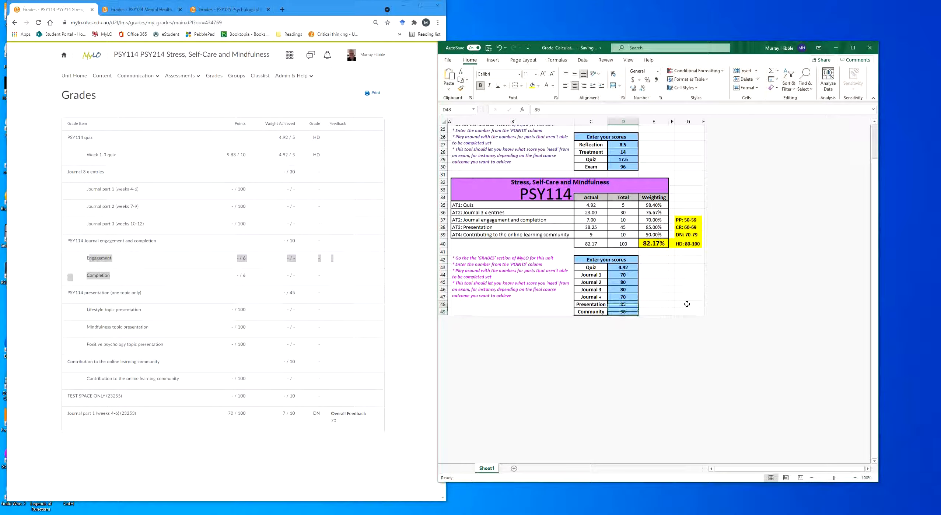
text(81)
key(Return)
key(Up)
text(80)
key(Return)
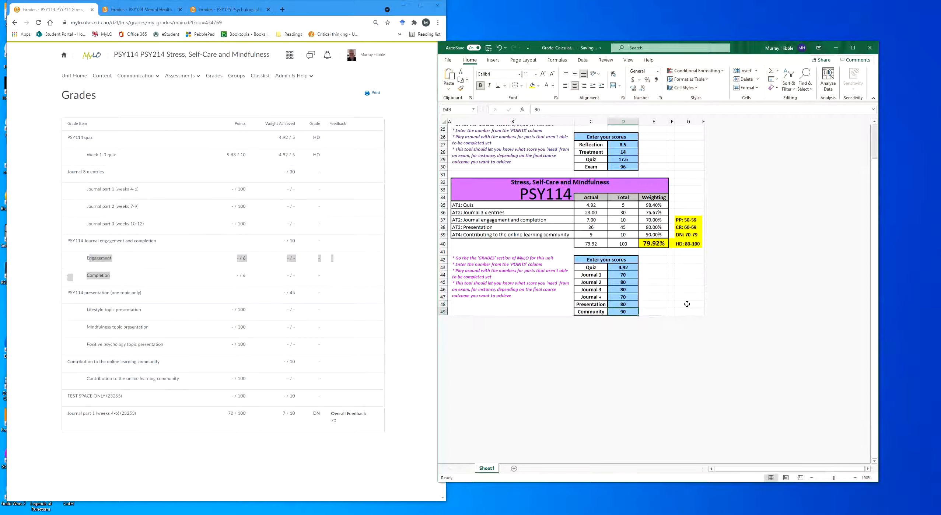
key(Up)
text(81)
key(Return)
scroll(634, 336, up, 7)
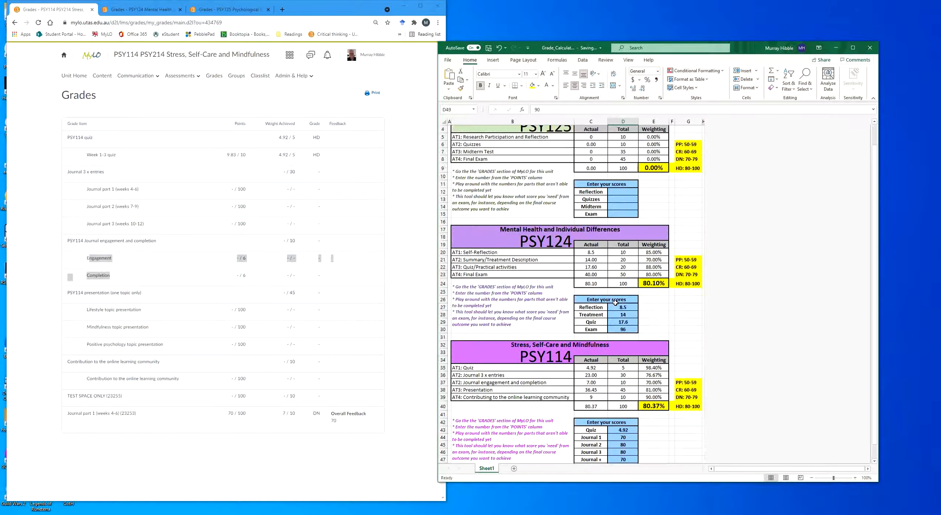
scroll(634, 336, down, 2)
scroll(634, 336, down, 2)
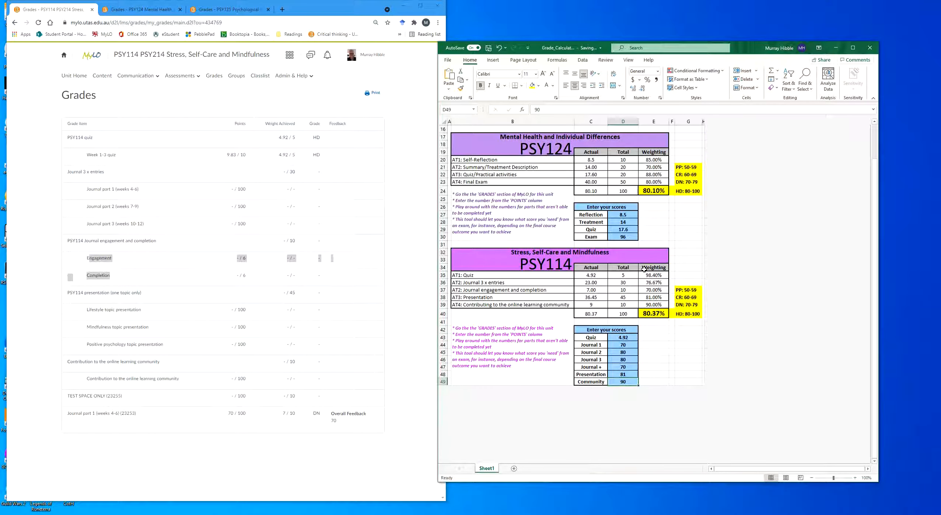